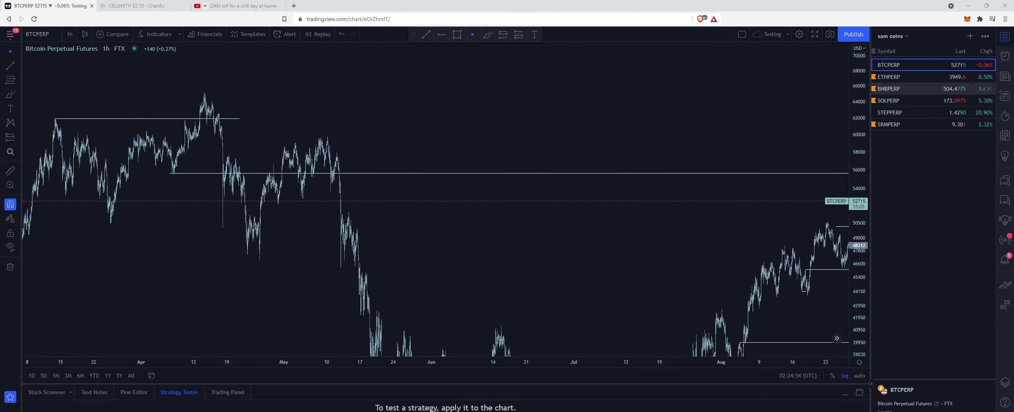
- Switch the Bitcoin perpetual chart to the 4-hour timeframe and bring the February to September price action into view
drag(861, 97, 861, 105)
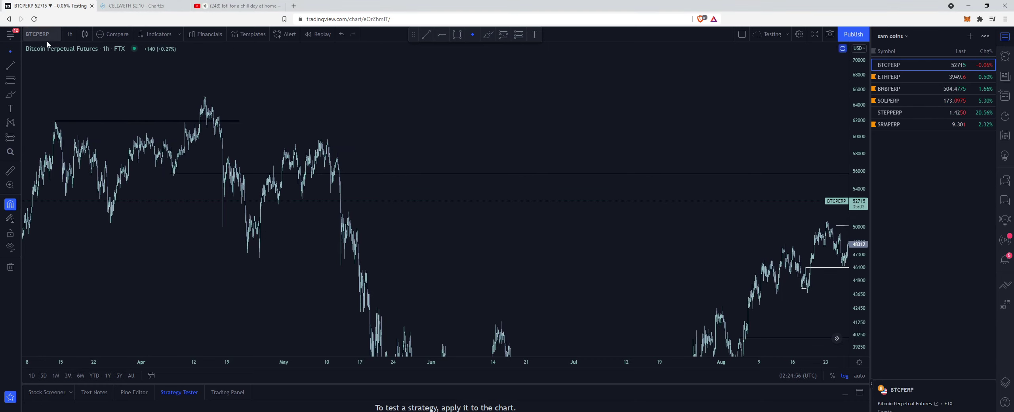
click(76, 35)
click(99, 252)
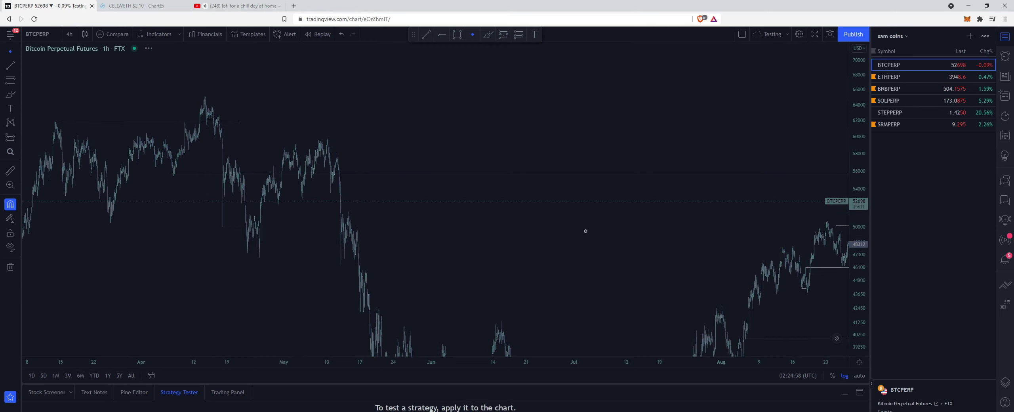
scroll(600, 232, up, 3)
drag(729, 253, 612, 221)
scroll(684, 244, up, 2)
drag(854, 163, 855, 231)
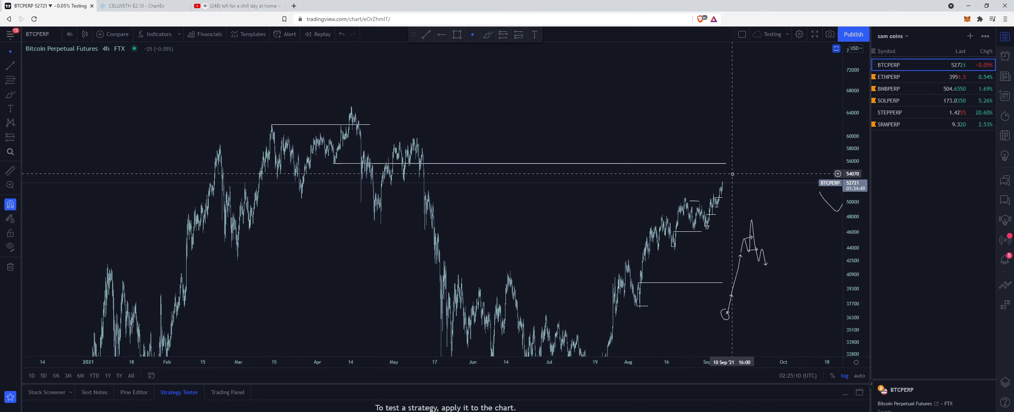
- Examine the 4-hour price structure between the April highs and the September price around the long horizontal level below 56000
drag(724, 119, 689, 104)
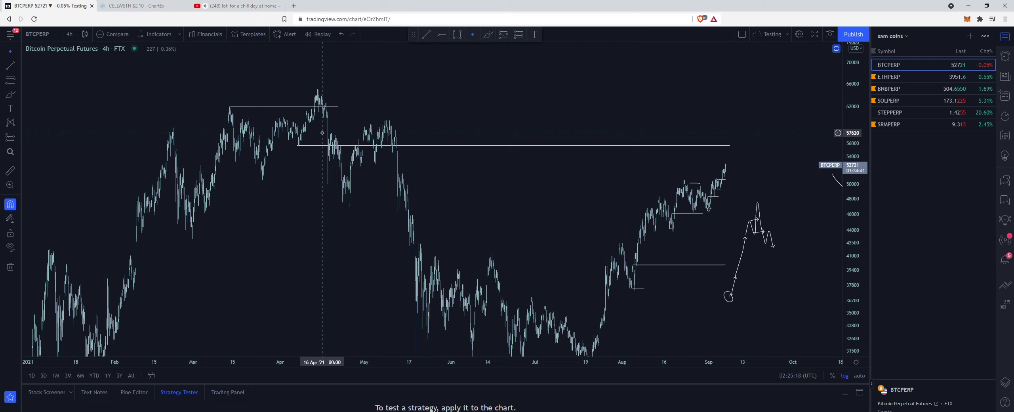
scroll(381, 90, up, 1)
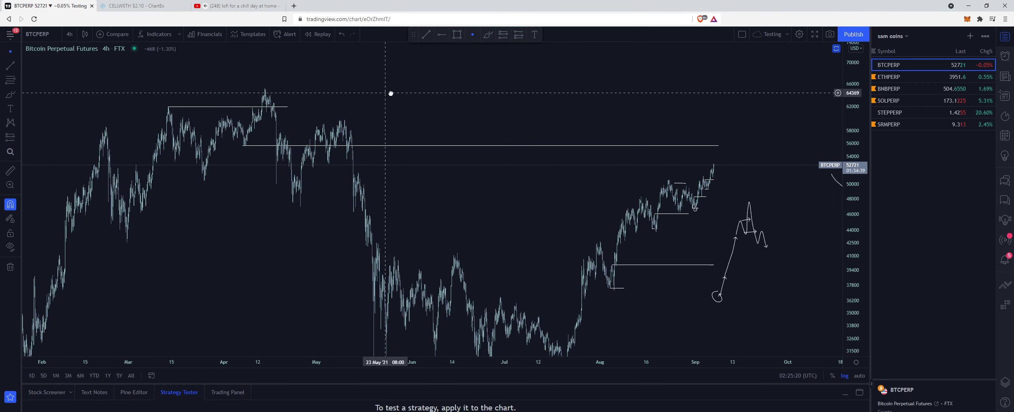
drag(389, 93, 410, 92)
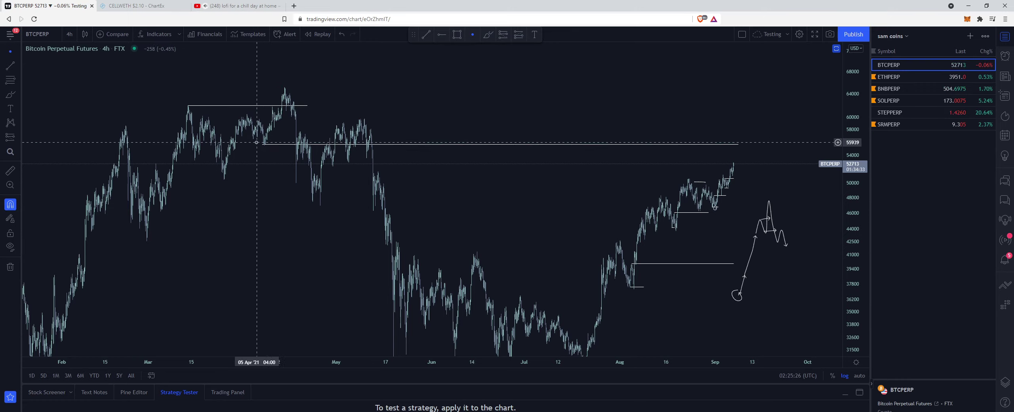
drag(480, 112, 455, 102)
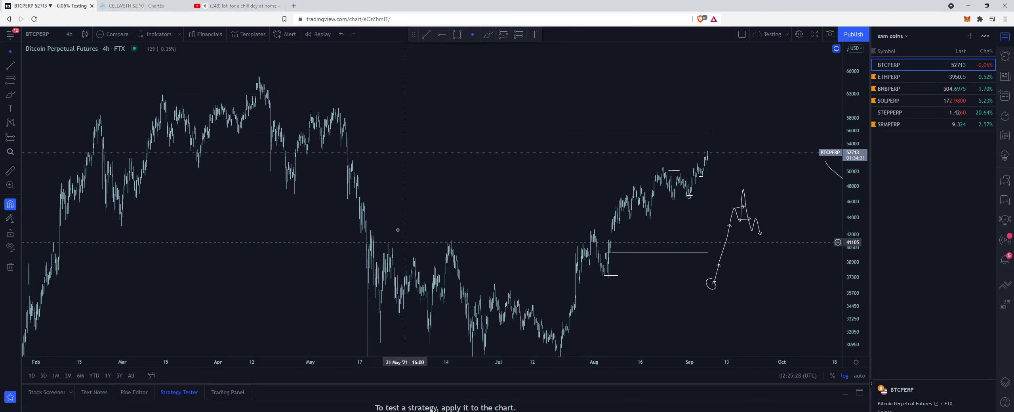
scroll(593, 111, right, 2)
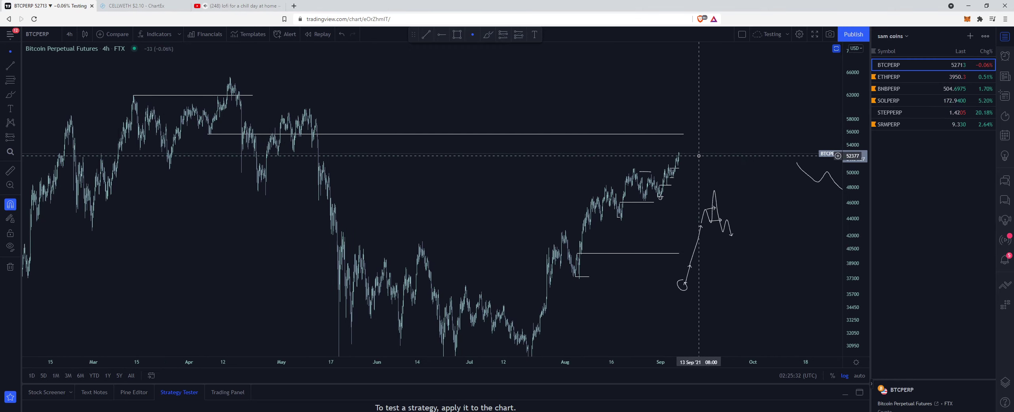
drag(689, 117, 690, 129)
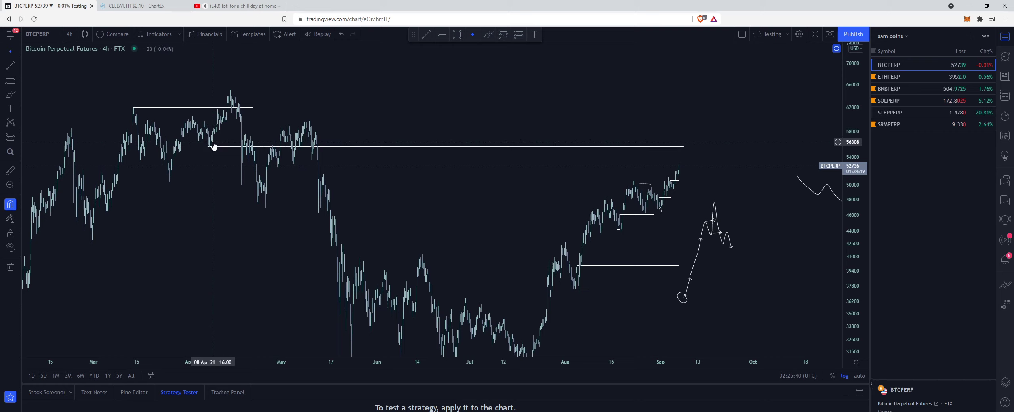
- Sketch two example swing patterns with the Brush in the empty area above price, adding small arrows at their key swing levels
click(10, 94)
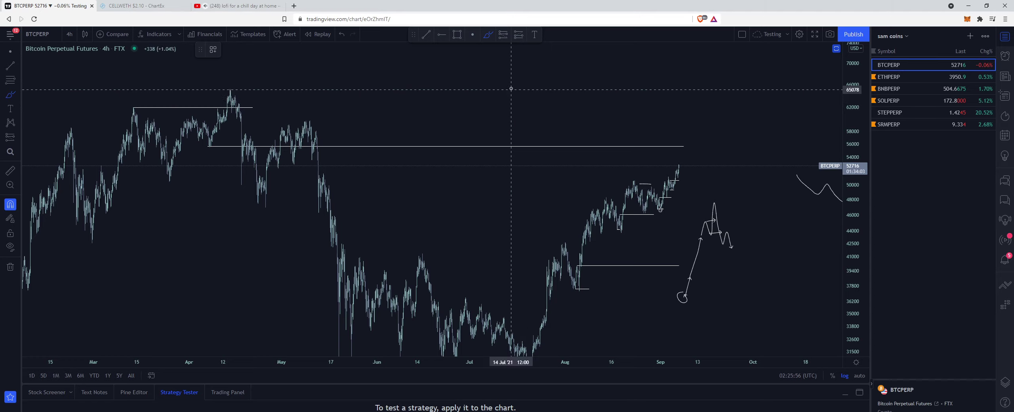
mouse_move(510, 89)
mouse_down()
mouse_move(528, 122)
mouse_move(541, 103)
mouse_move(565, 151)
mouse_up()
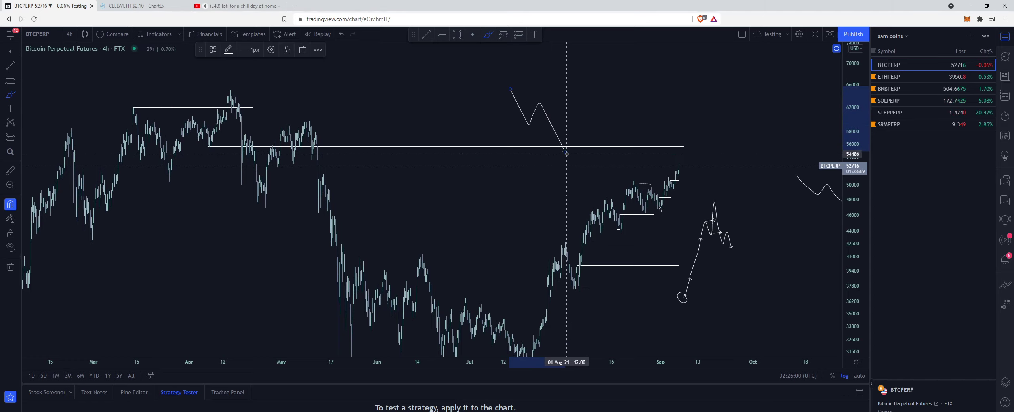
mouse_move(516, 134)
mouse_down()
mouse_move(582, 103)
mouse_move(592, 79)
mouse_up()
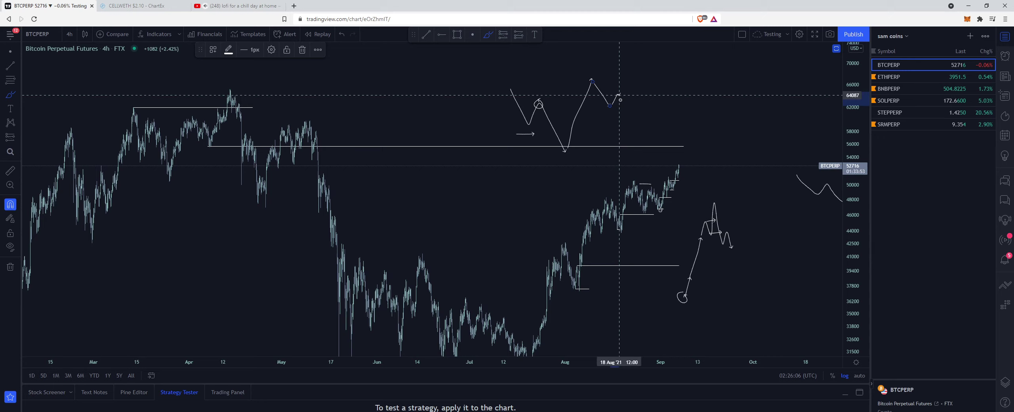
mouse_move(616, 97)
mouse_down()
mouse_move(626, 97)
mouse_move(617, 111)
mouse_up()
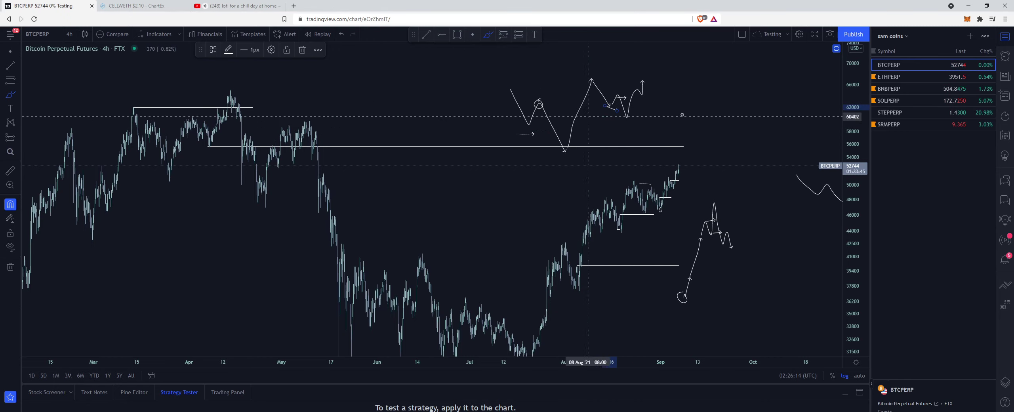
mouse_move(712, 108)
mouse_down()
mouse_move(741, 97)
mouse_move(748, 50)
mouse_move(772, 101)
mouse_move(822, 95)
mouse_move(826, 110)
mouse_up()
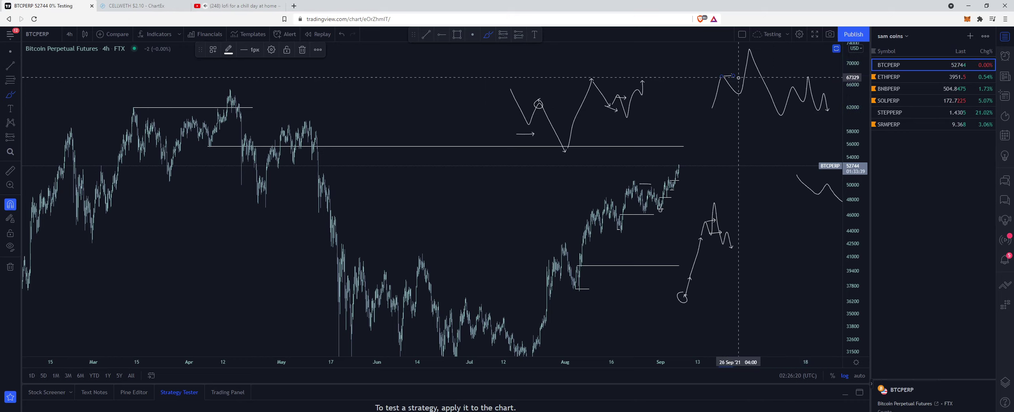
mouse_move(747, 95)
mouse_down()
mouse_move(811, 80)
mouse_move(811, 97)
mouse_up()
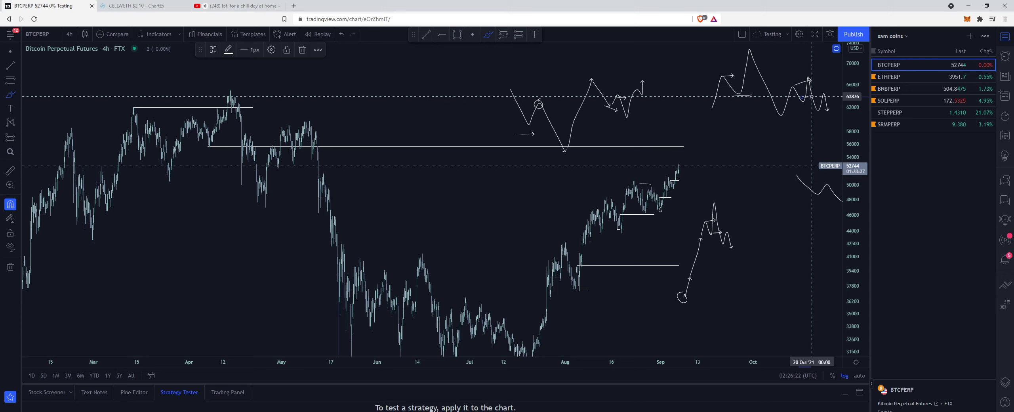
- Undo all the example swing sketches above the price and return to the cursor
click(341, 35)
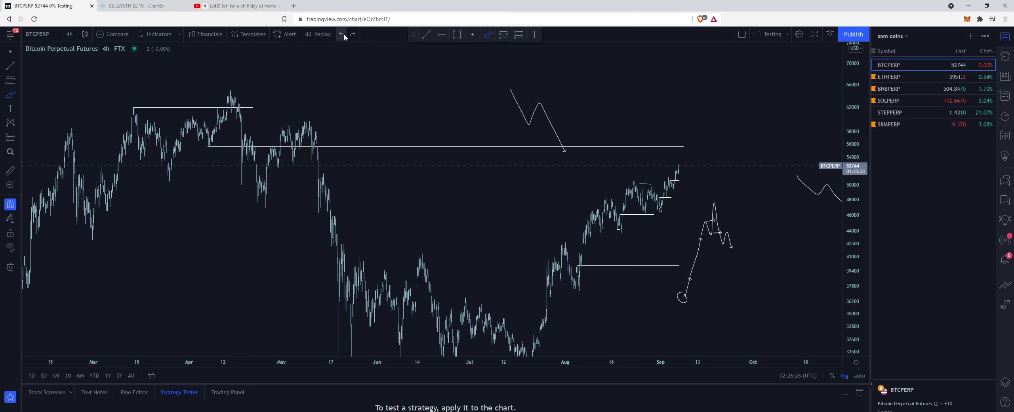
click(10, 51)
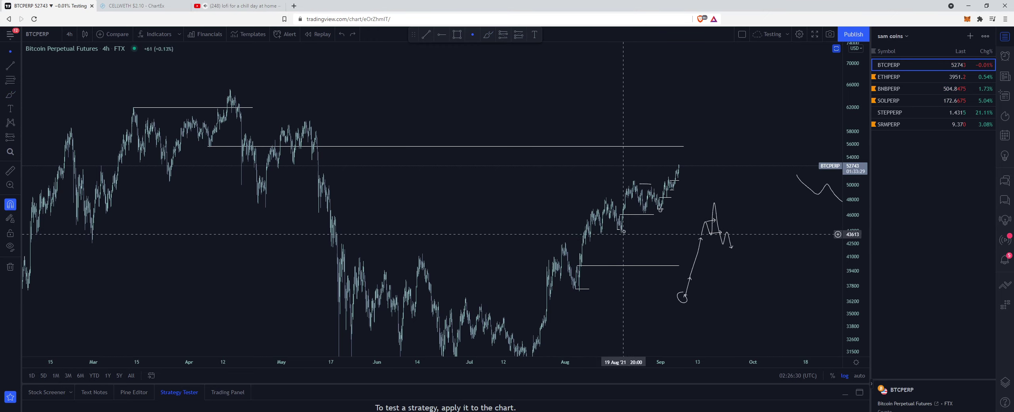
- Switch the chart to the 1-hour timeframe and frame the swings from August to early September
scroll(630, 214, up, 2)
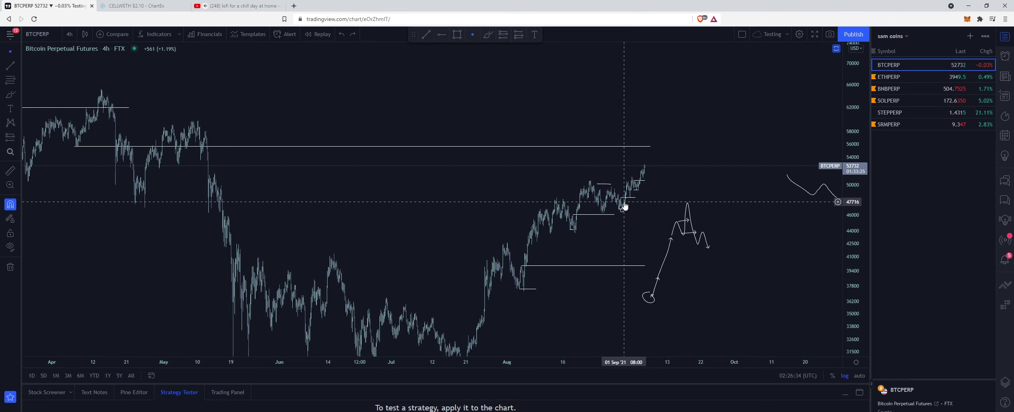
drag(839, 283, 839, 212)
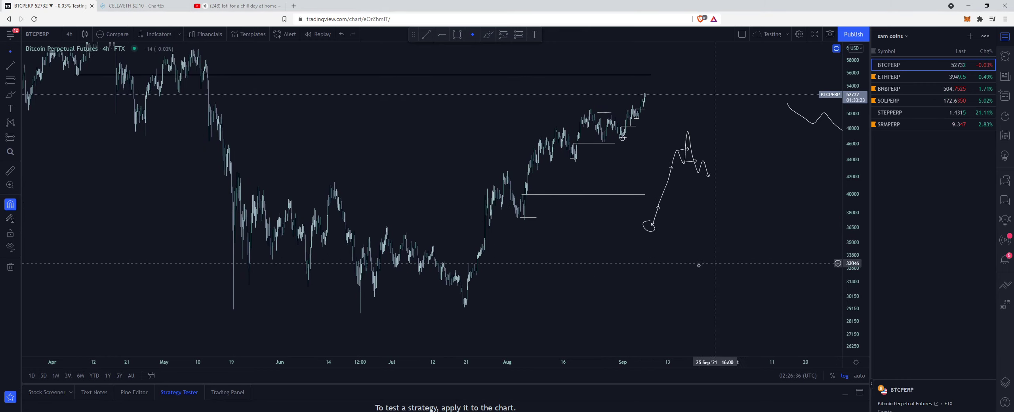
drag(725, 114, 740, 160)
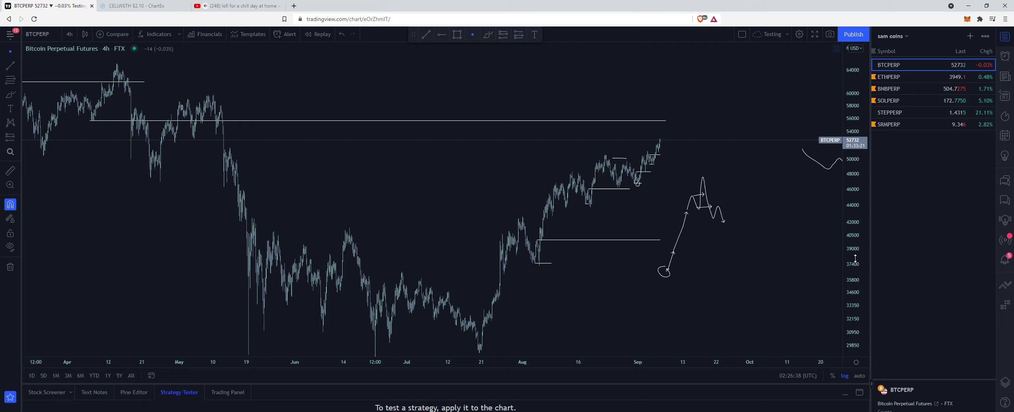
scroll(630, 166, up, 3)
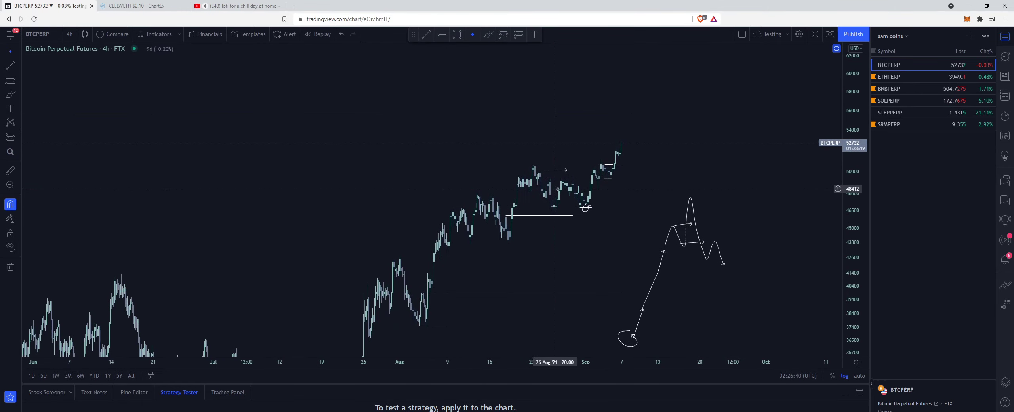
click(70, 37)
click(102, 215)
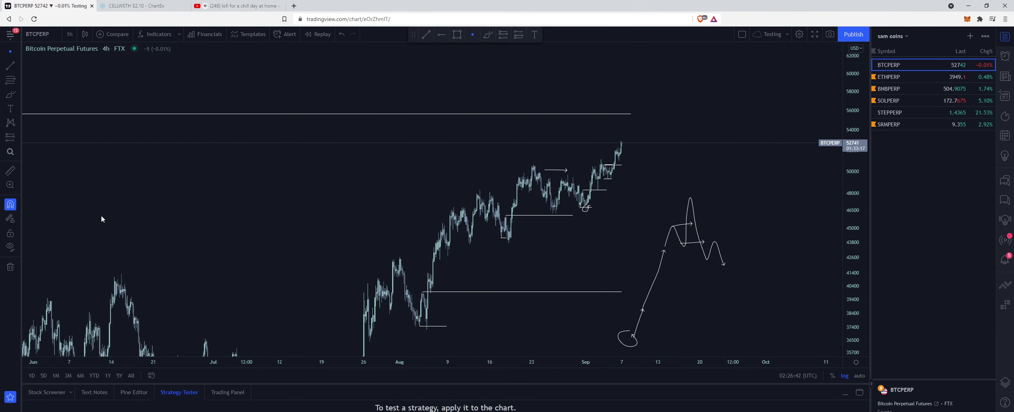
drag(855, 323, 831, 197)
drag(625, 282, 708, 261)
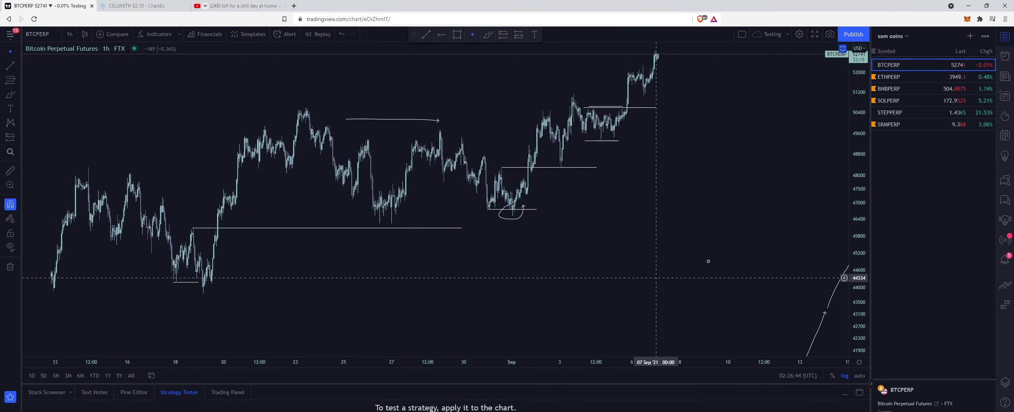
scroll(657, 285, down, 2)
drag(517, 293, 480, 299)
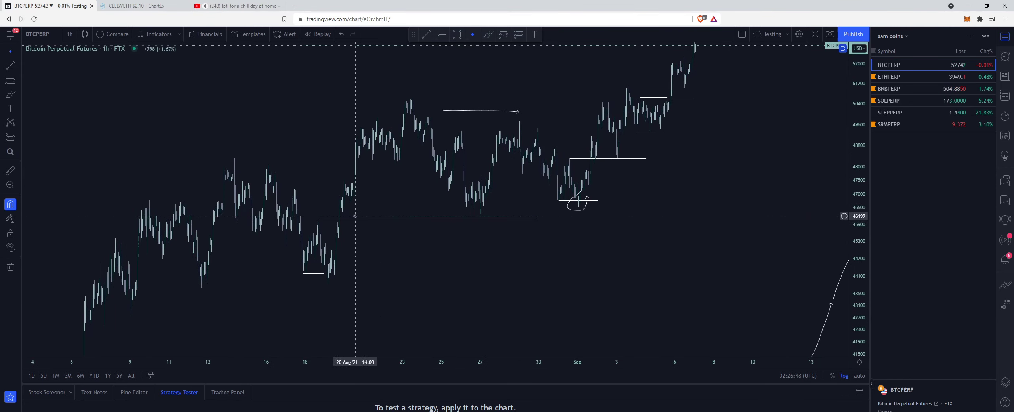
- Draw two short horizontal trend lines at the latest rally, one at 51497 from 6 September and one above the small consolidation
scroll(368, 218, up, 1)
scroll(430, 216, right, 3)
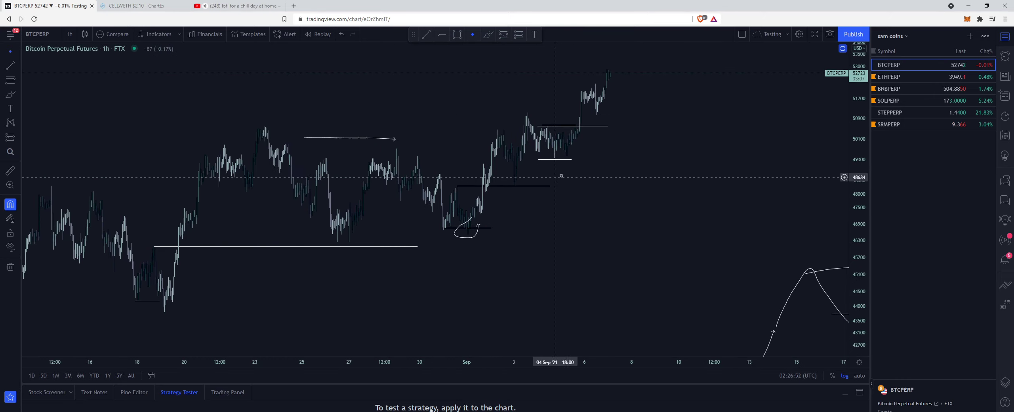
scroll(575, 202, left, 1)
drag(583, 206, 580, 219)
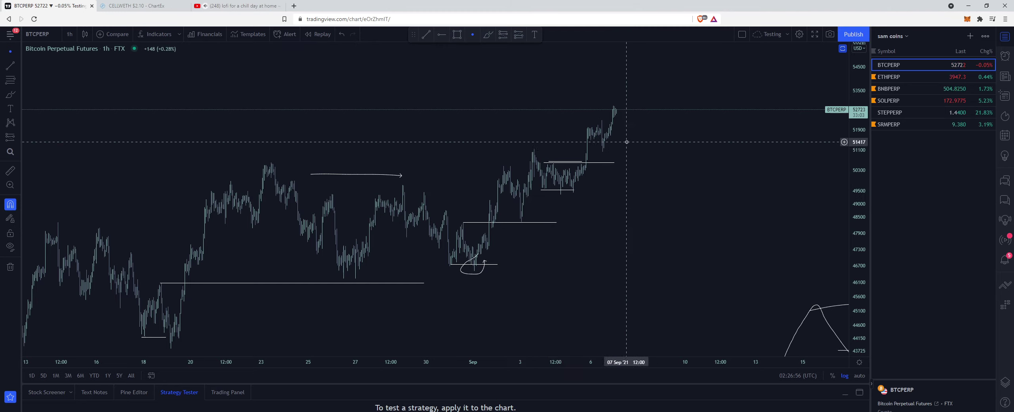
scroll(619, 172, right, 3)
scroll(619, 171, up, 1)
click(10, 66)
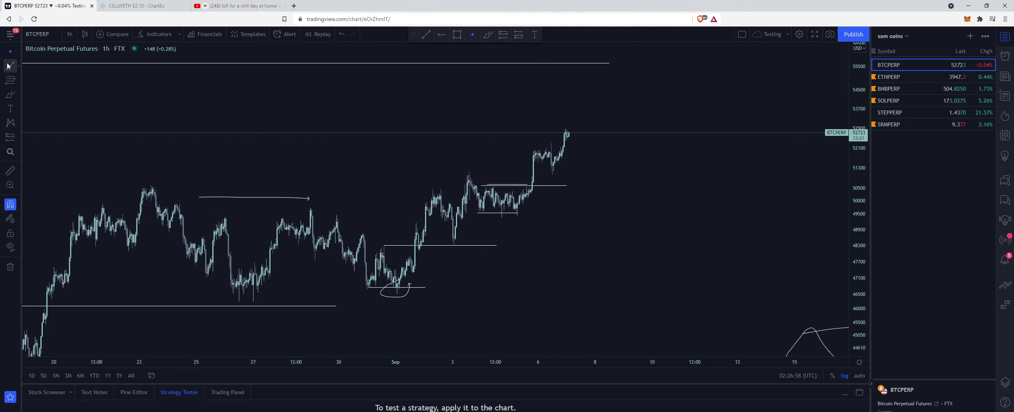
drag(537, 163, 578, 163)
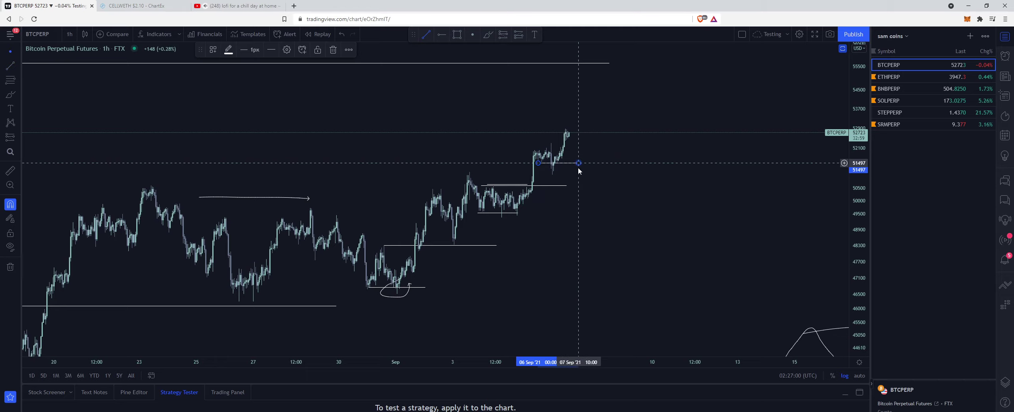
click(10, 65)
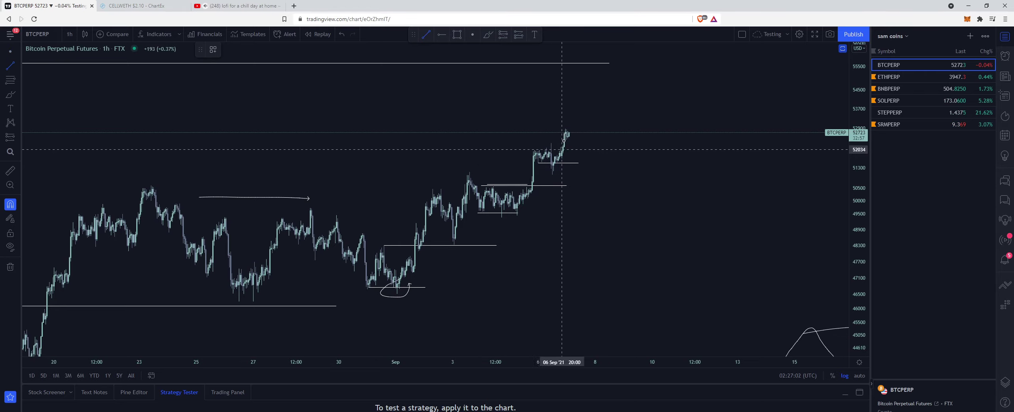
drag(552, 143, 593, 143)
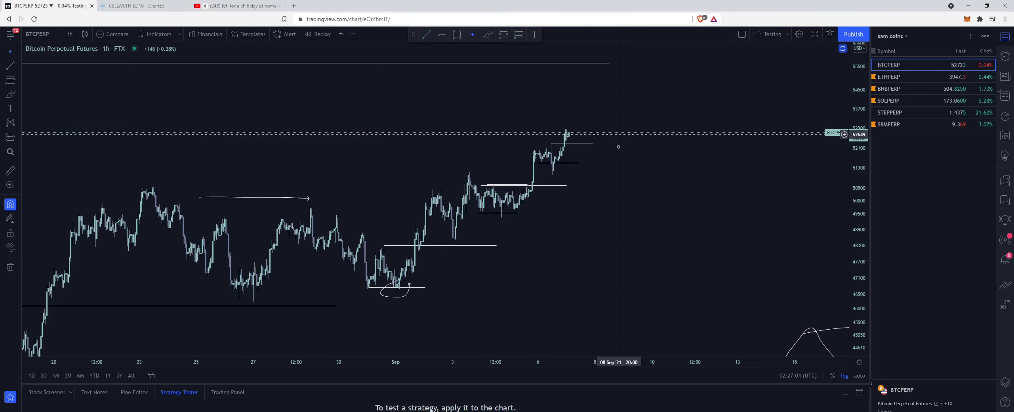
- Brush the expected pullback and bounce above the latest high, and a hook mark at the 6 September swing
scroll(654, 198, down, 3)
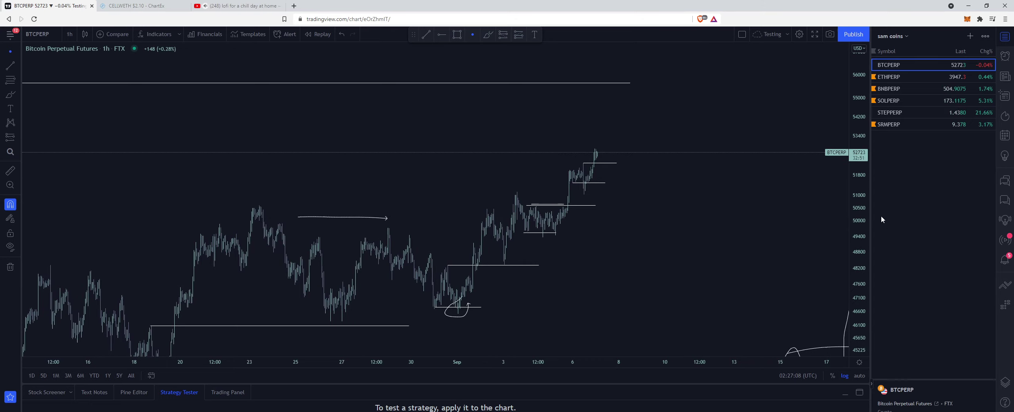
drag(859, 202, 851, 216)
drag(726, 241, 785, 272)
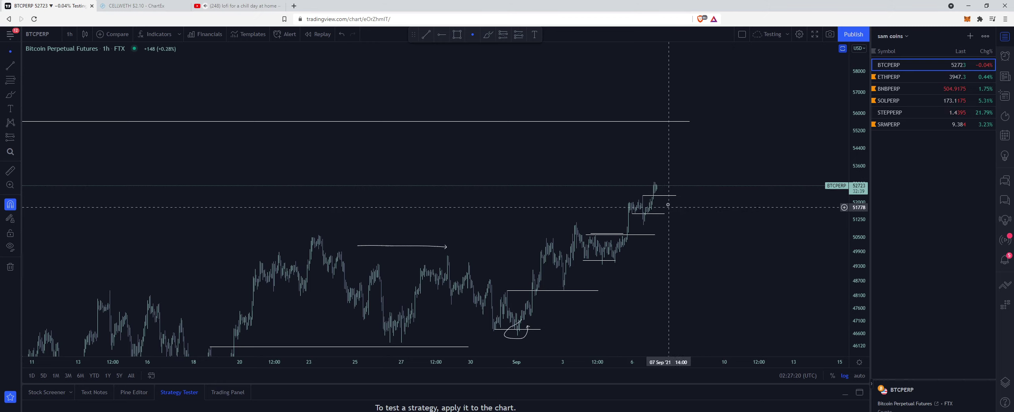
scroll(626, 221, up, 2)
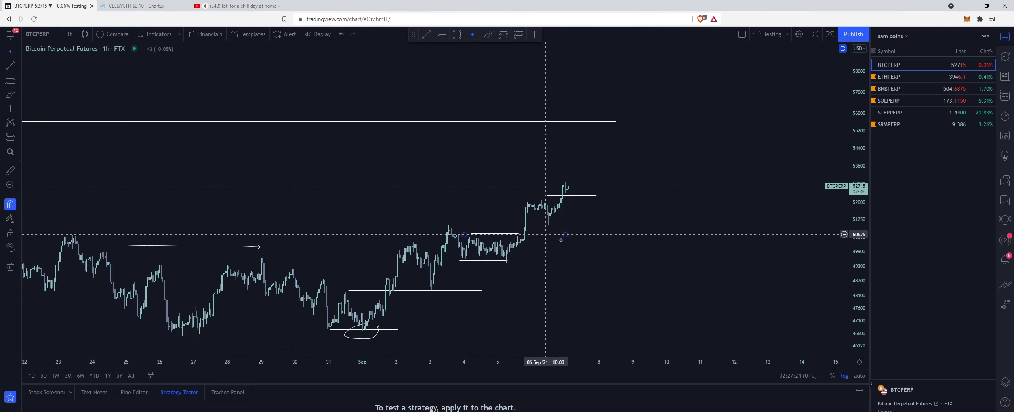
click(7, 95)
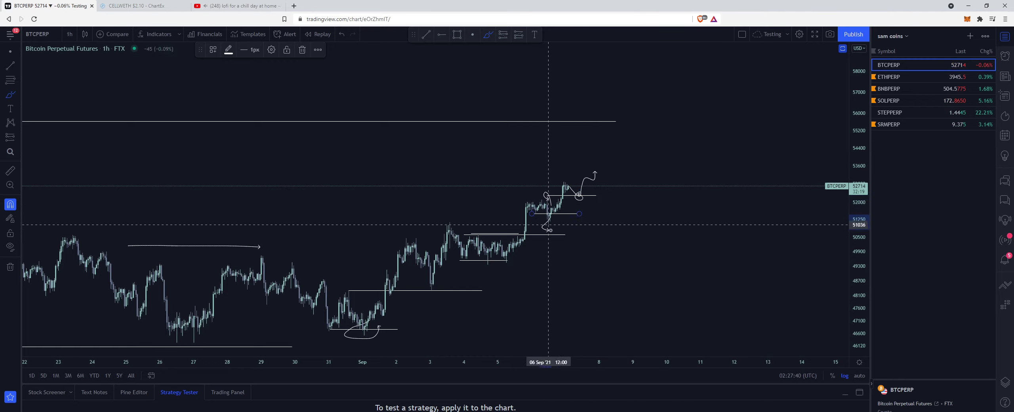
- Brush small hook marks beneath the earlier September swing lows and at the line above the consolidation, then return to the cursor
scroll(594, 250, down, 3)
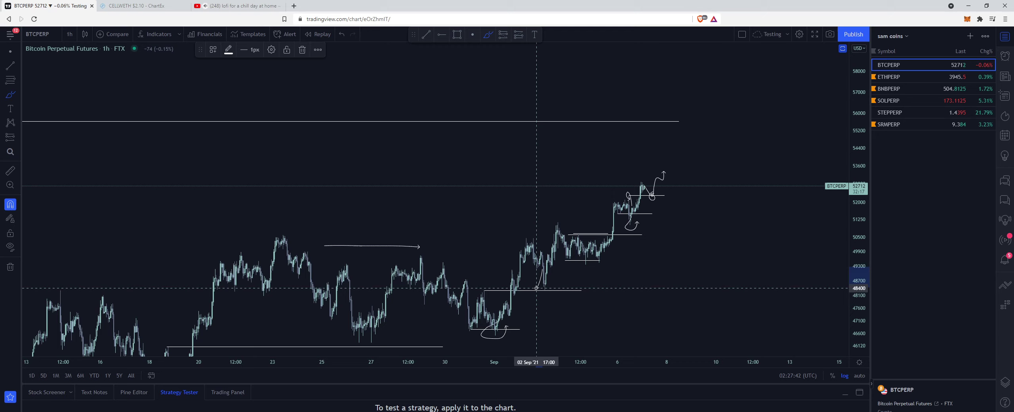
drag(542, 269, 557, 296)
drag(590, 249, 593, 263)
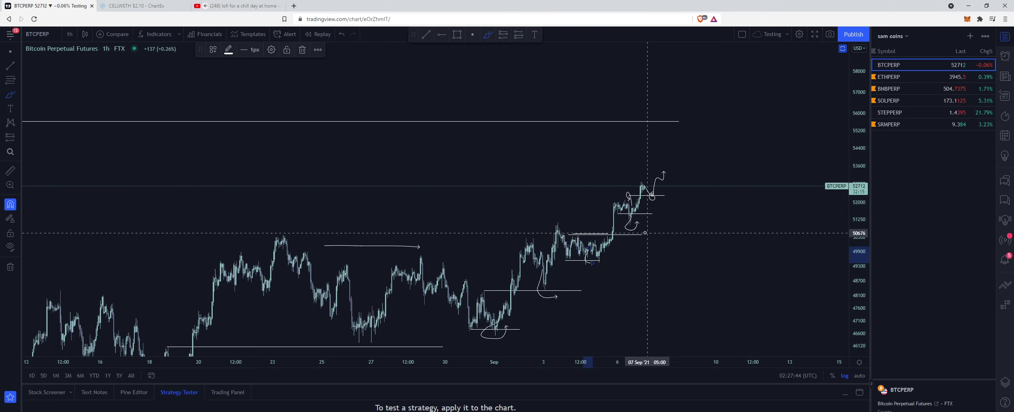
mouse_move(643, 232)
mouse_down()
mouse_move(638, 239)
mouse_move(652, 239)
mouse_up()
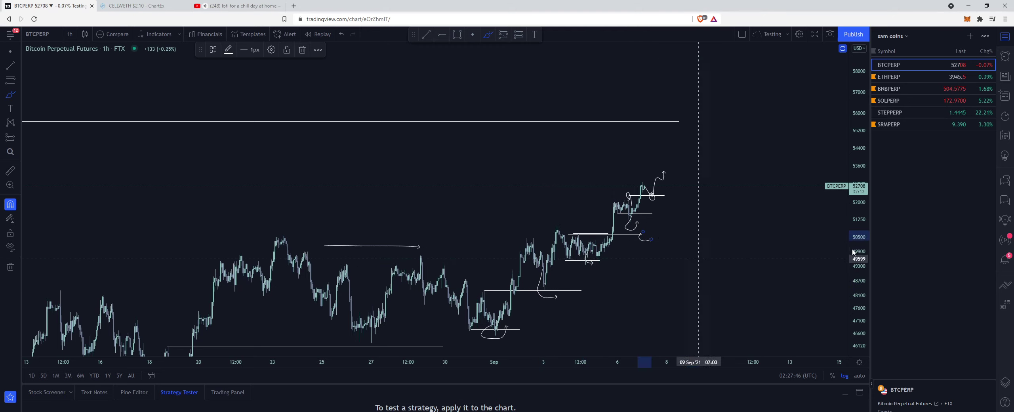
drag(863, 223, 862, 290)
click(11, 51)
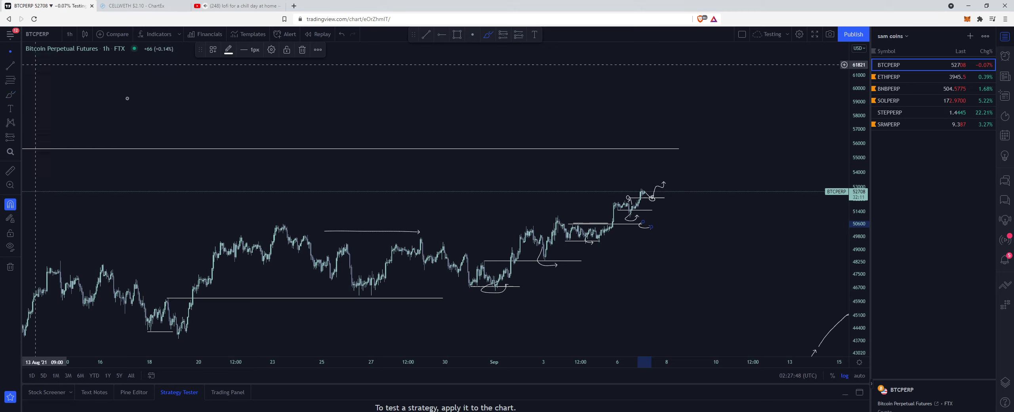
- Select and delete the leftover example swing sketch in the empty area below and beyond the current price
scroll(507, 251, down, 5)
mouse_move(736, 288)
mouse_down()
mouse_move(715, 251)
mouse_move(683, 225)
mouse_up()
scroll(673, 237, down, 4)
mouse_move(735, 274)
mouse_down()
mouse_move(634, 240)
mouse_move(629, 254)
mouse_up()
scroll(593, 268, down, 5)
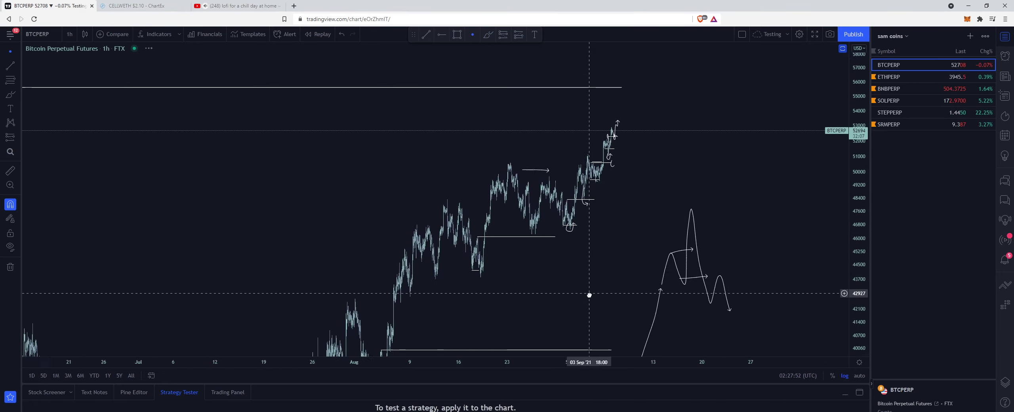
drag(669, 183, 605, 142)
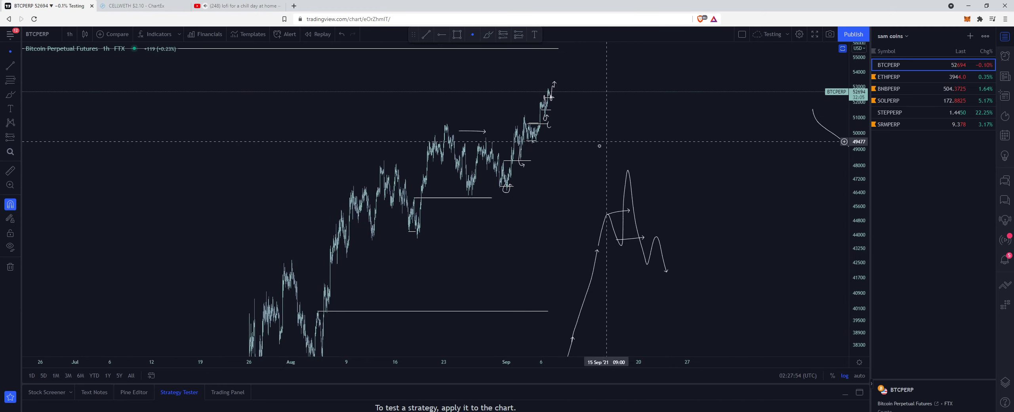
drag(695, 285, 593, 194)
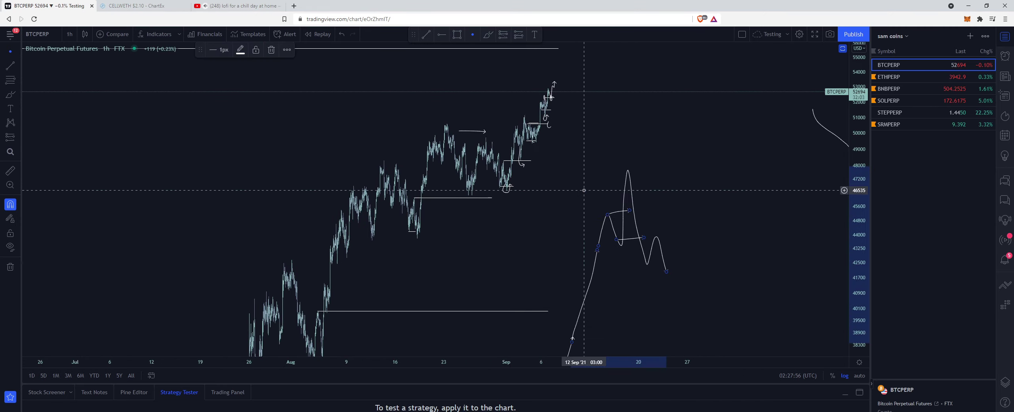
key(Delete)
- Brush an example decline with repeated failed rallies in the empty area after the latest price, adding arrows at their swing levels
drag(605, 147, 606, 159)
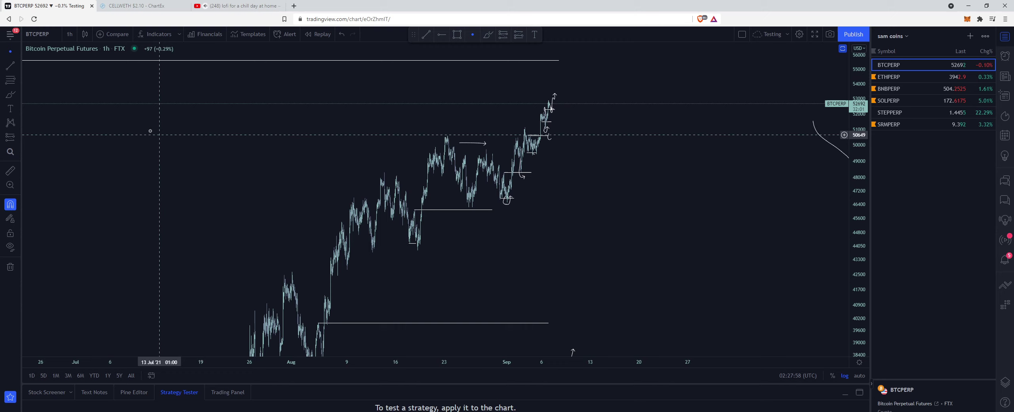
click(10, 95)
mouse_move(560, 117)
mouse_down()
mouse_move(643, 238)
mouse_move(658, 182)
mouse_move(689, 164)
mouse_move(714, 199)
mouse_up()
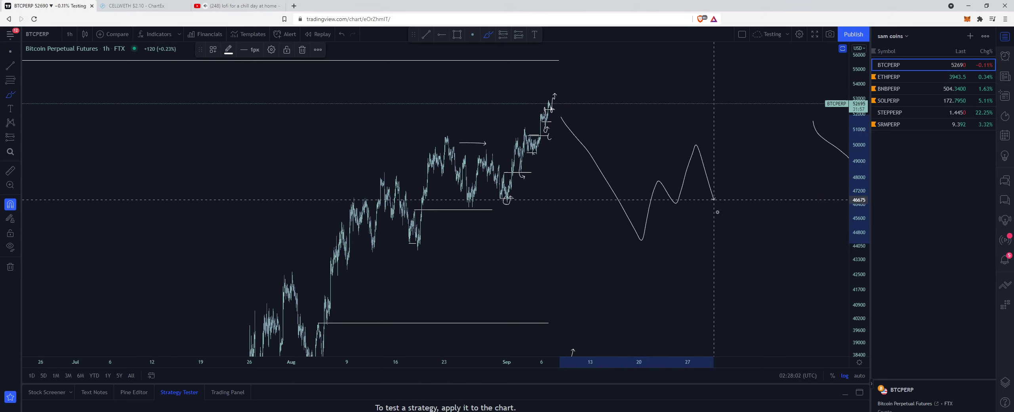
mouse_move(657, 183)
mouse_down()
mouse_move(698, 177)
mouse_move(709, 199)
mouse_up()
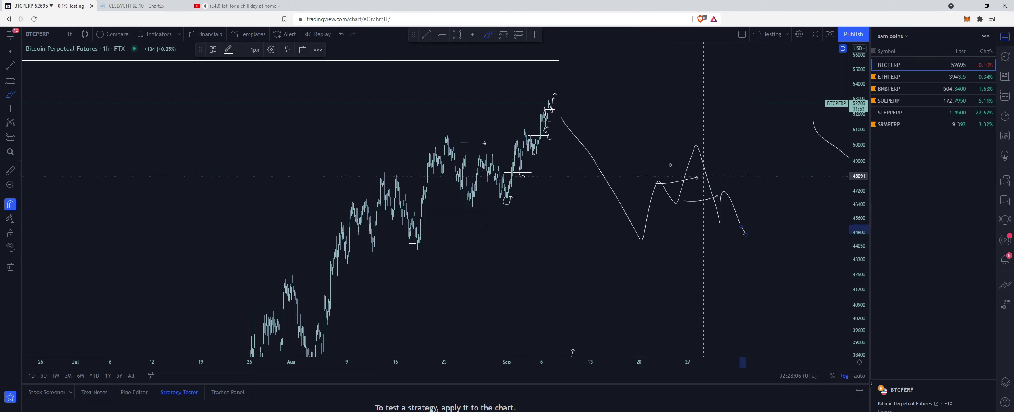
drag(770, 216, 796, 221)
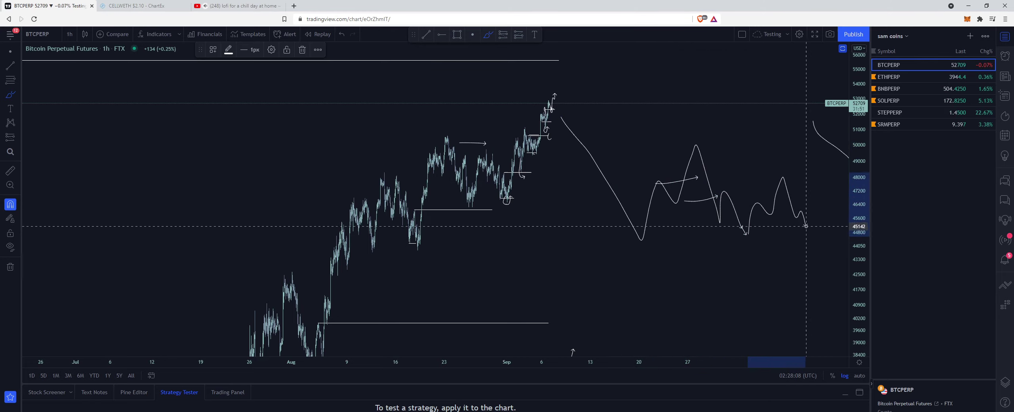
drag(753, 202, 782, 195)
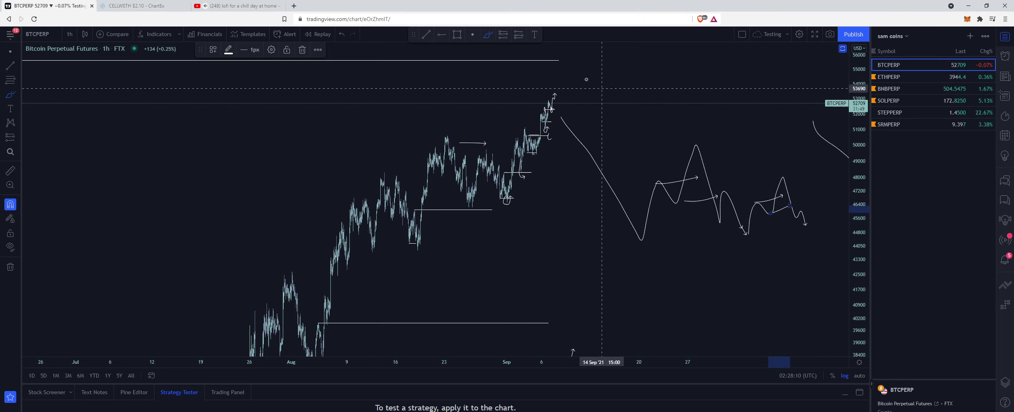
- Undo the whole example decline sketch with its arrows and return to the cursor
click(339, 38)
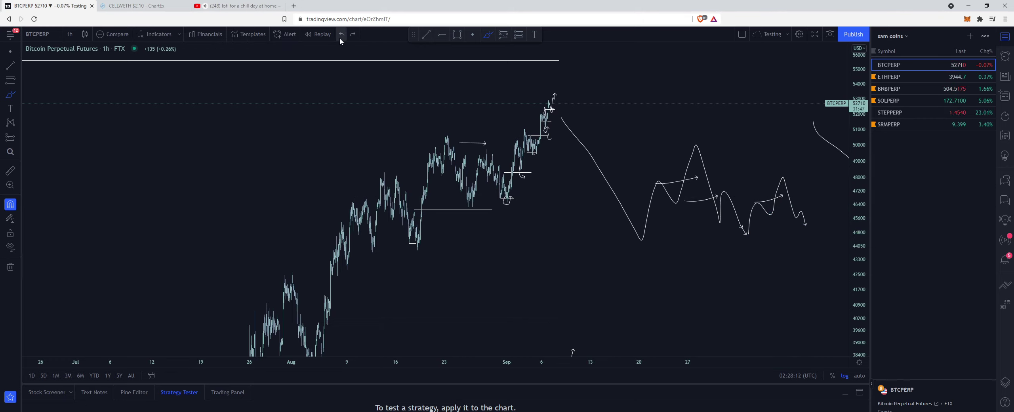
click(343, 40)
click(343, 40)
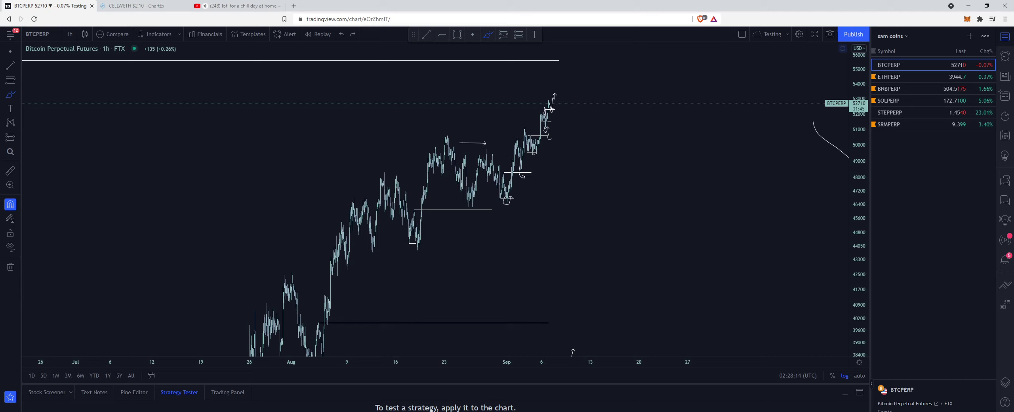
click(10, 51)
- Switch the chart to ETHPERP and examine price from the May peak through the early September rally
scroll(551, 134, up, 3)
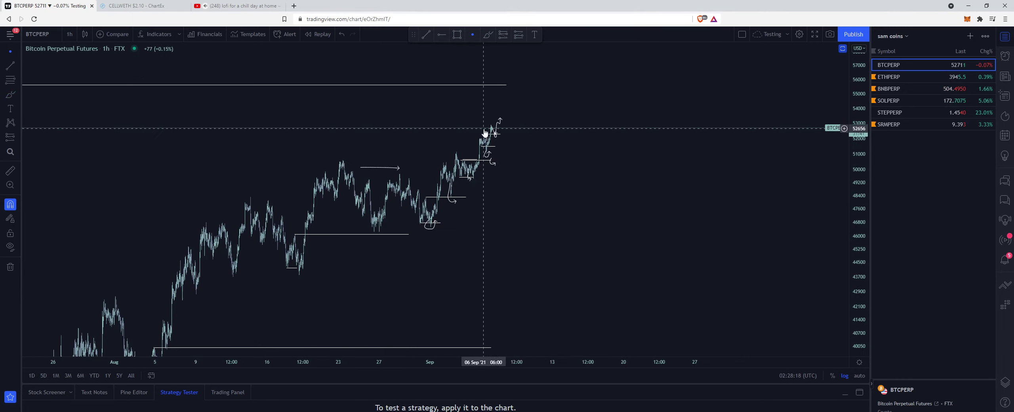
click(892, 79)
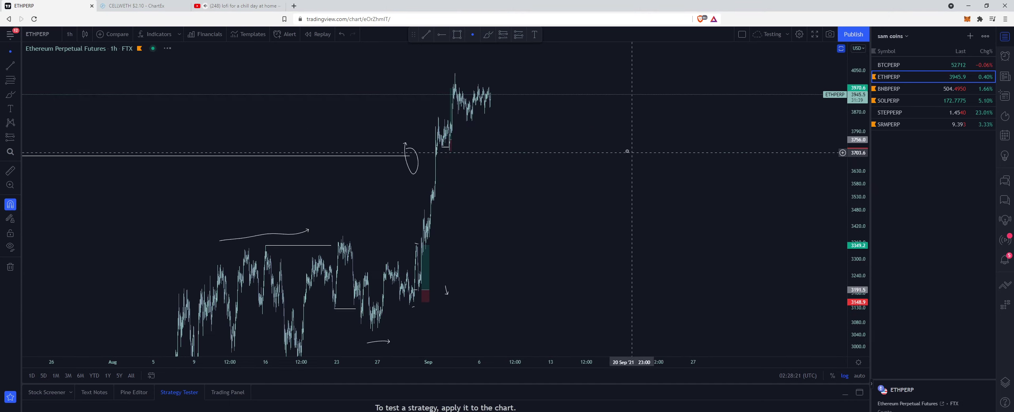
drag(528, 112, 735, 151)
drag(859, 186, 852, 305)
scroll(751, 277, down, 7)
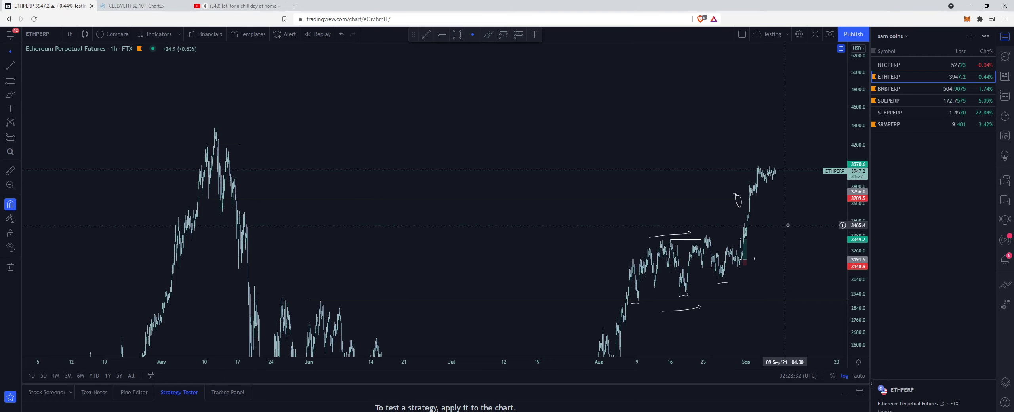
scroll(789, 214, up, 2)
scroll(718, 166, up, 2)
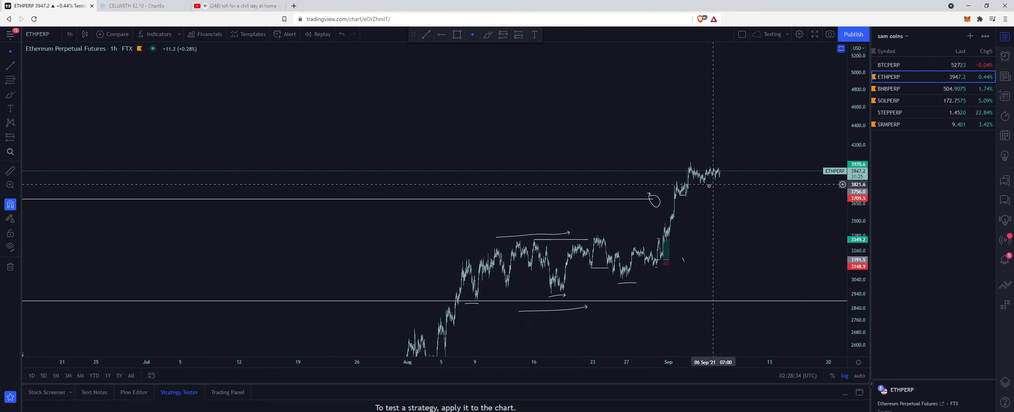
scroll(718, 161, down, 4)
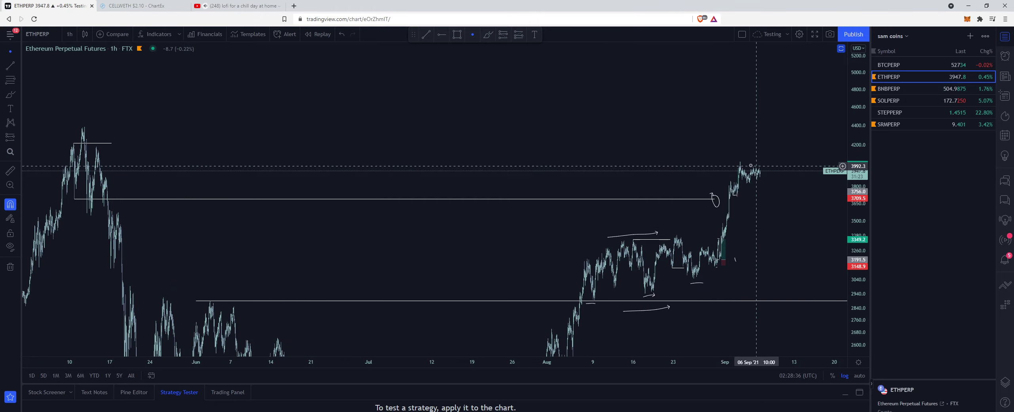
scroll(734, 189, up, 5)
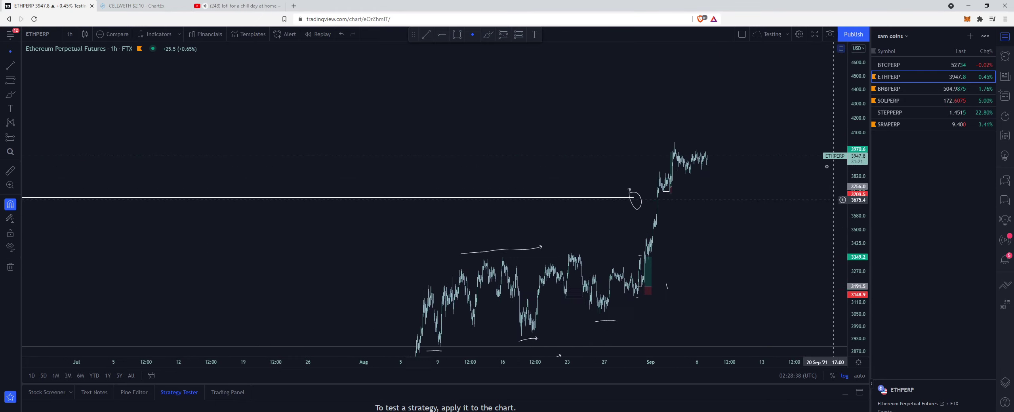
scroll(667, 187, up, 4)
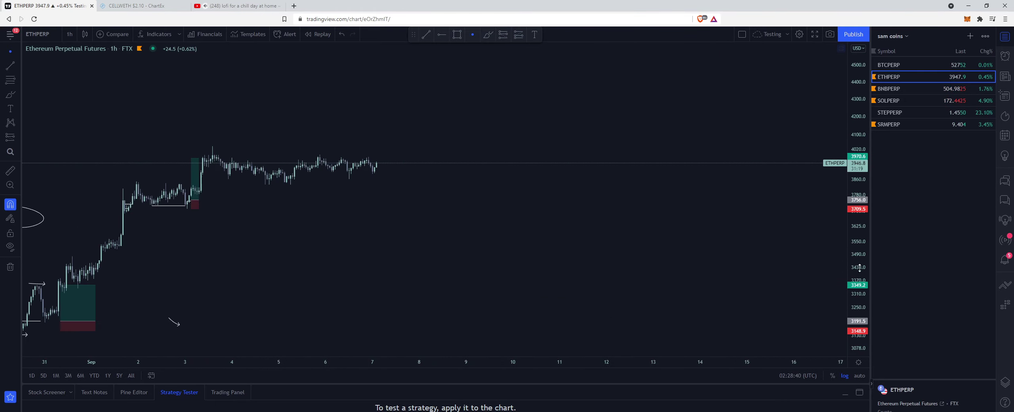
- Draw two horizontal trend lines at the latest consolidation from 6 September, one at 3900.0 under the lows and one at 3975.4 above the highs
drag(494, 183, 692, 201)
scroll(692, 202, up, 2)
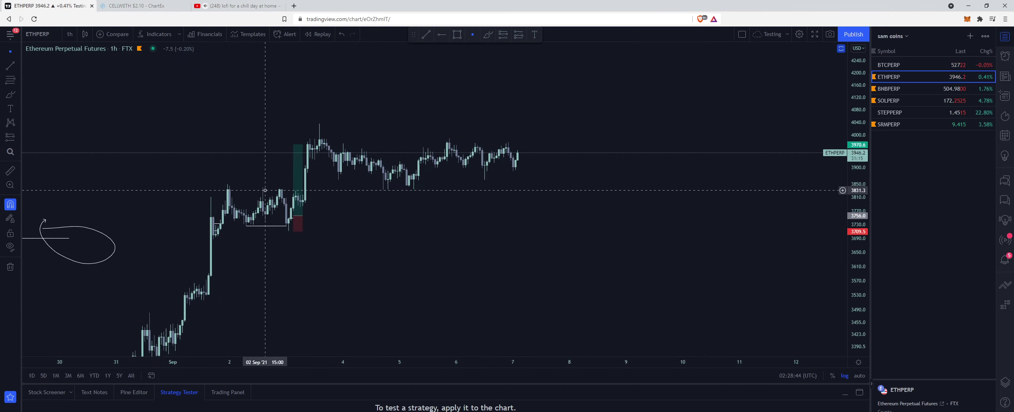
drag(451, 194, 453, 208)
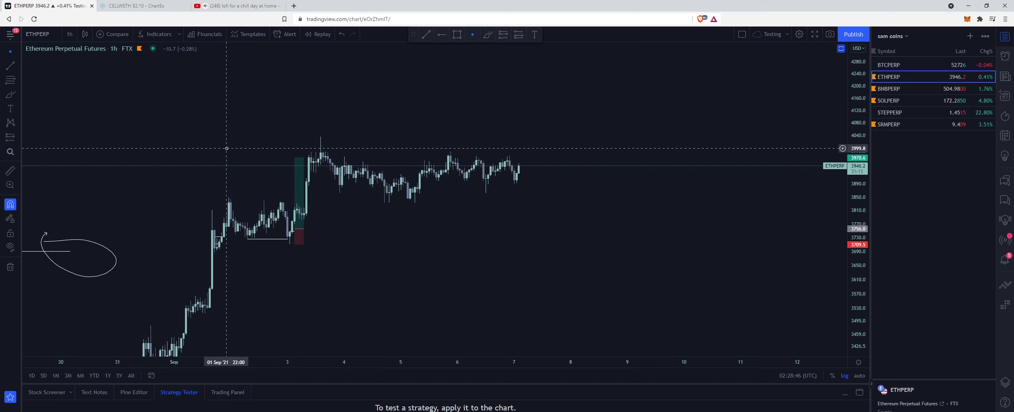
key(alt+t)
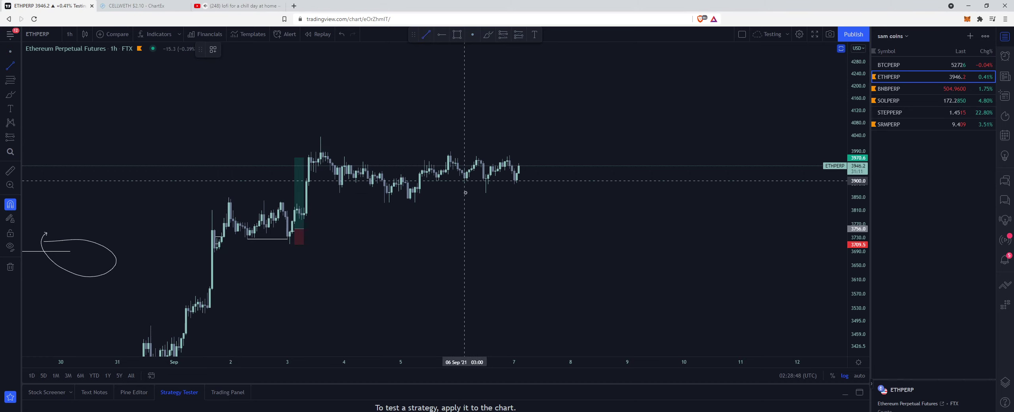
click(464, 181)
click(511, 195)
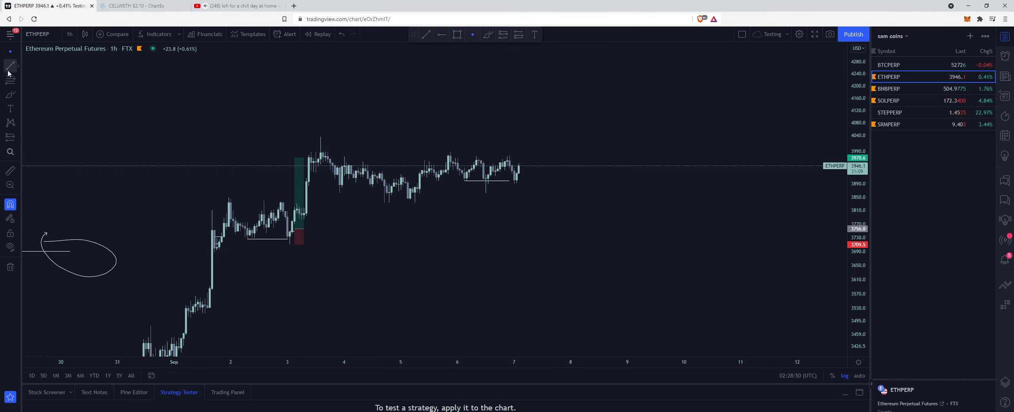
click(474, 154)
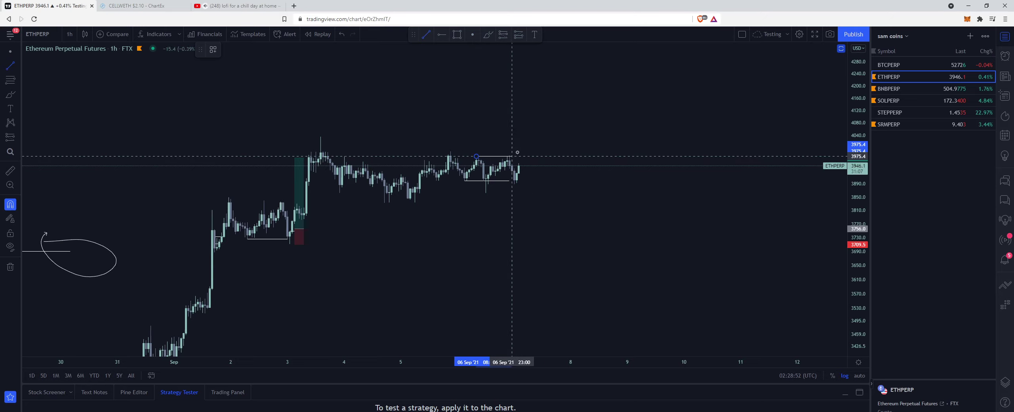
click(559, 157)
- Brush the expected path breaking above the upper line, pulling back and rising to about 4105, and circle the target near 4500
click(8, 95)
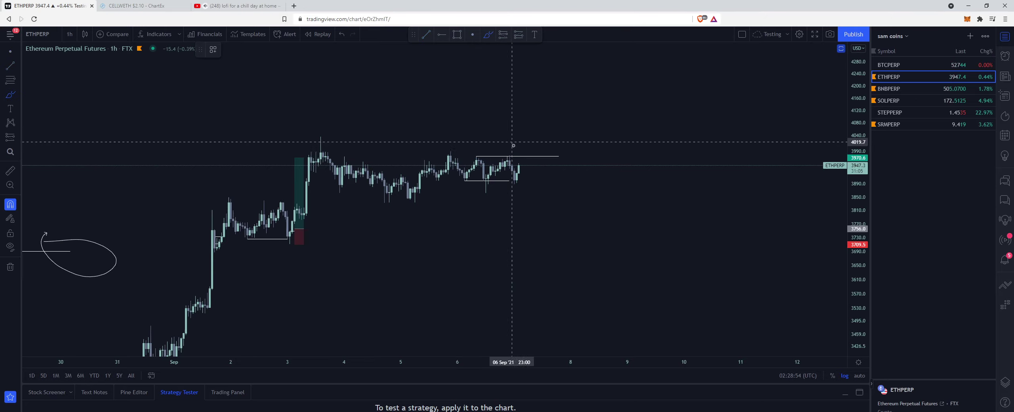
mouse_move(522, 170)
mouse_down()
mouse_move(531, 149)
mouse_move(572, 168)
mouse_move(599, 114)
mouse_up()
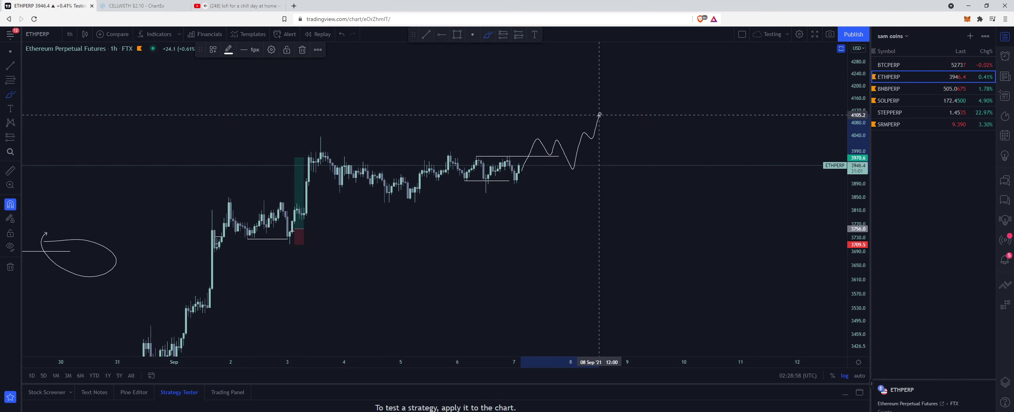
drag(852, 97, 852, 115)
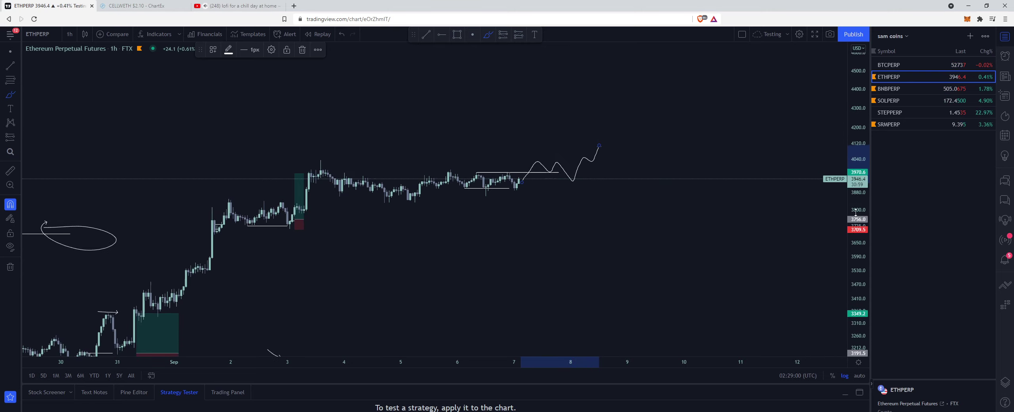
mouse_move(624, 66)
mouse_down()
mouse_move(604, 77)
mouse_move(622, 59)
mouse_up()
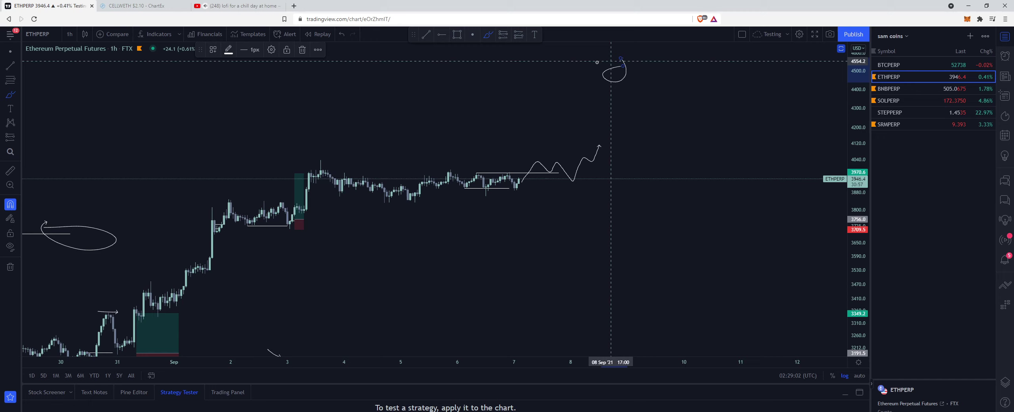
click(9, 52)
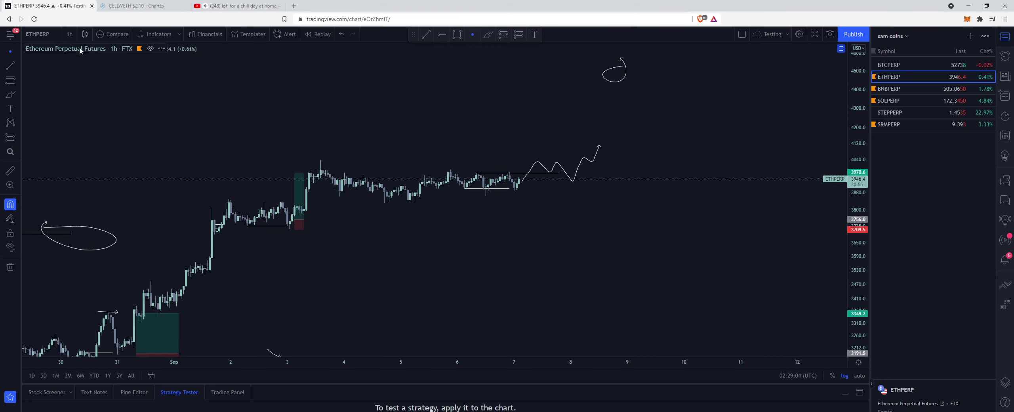
- Switch the ETHPERP chart to the 4-hour interval and compare the current rally and projected target with the May peak
click(69, 35)
click(86, 254)
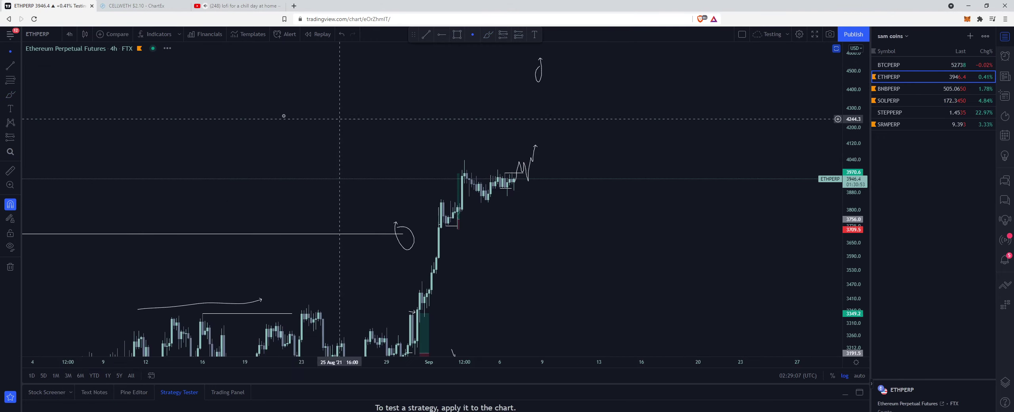
drag(282, 113, 534, 170)
scroll(530, 172, down, 3)
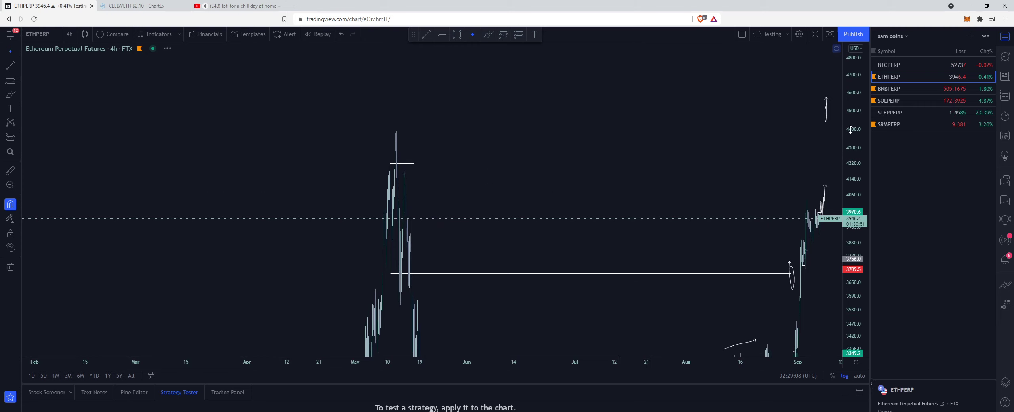
drag(525, 145, 411, 129)
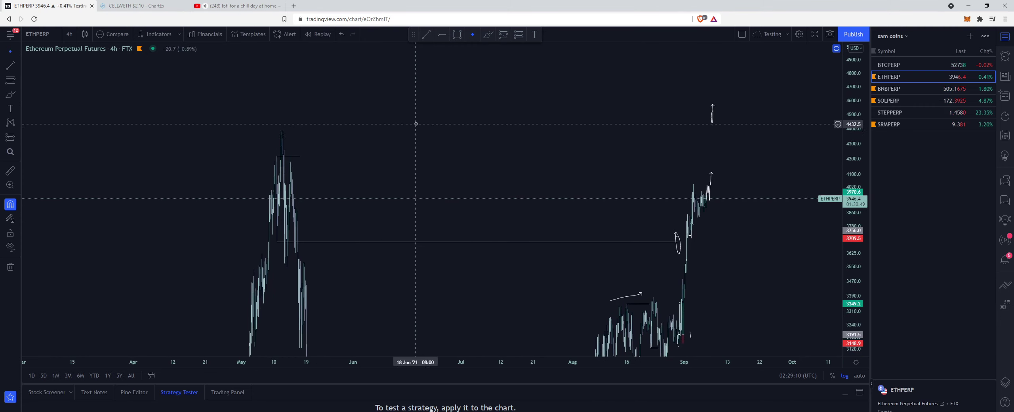
scroll(422, 127, up, 4)
scroll(442, 156, up, 6)
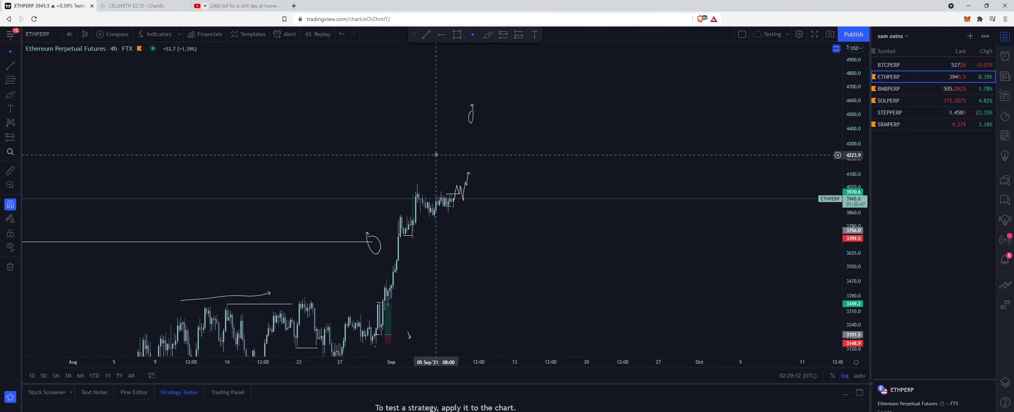
scroll(420, 148, down, 4)
scroll(420, 149, down, 3)
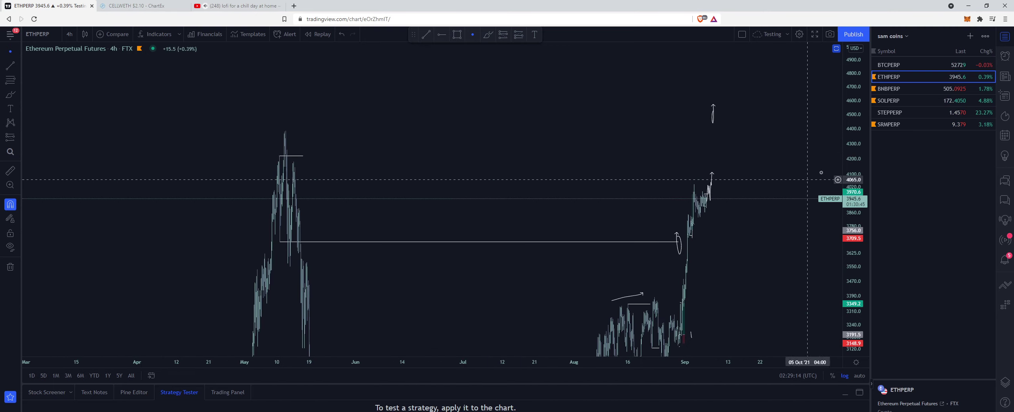
drag(844, 143, 722, 223)
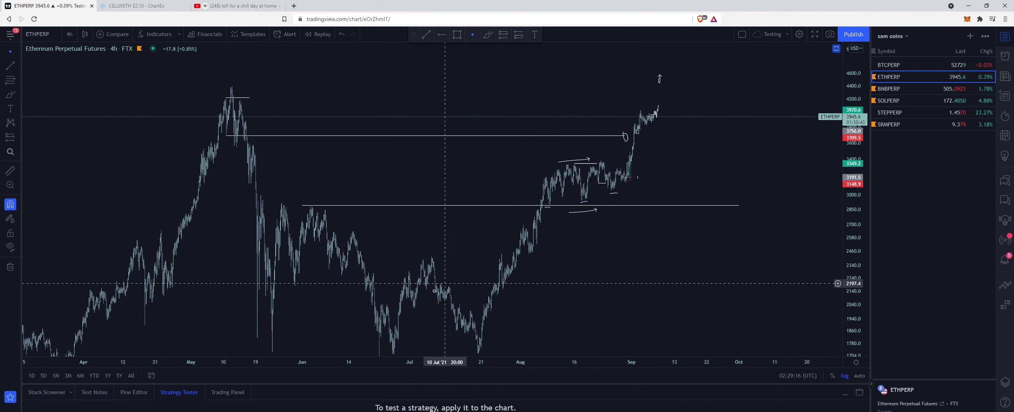
drag(849, 251, 846, 295)
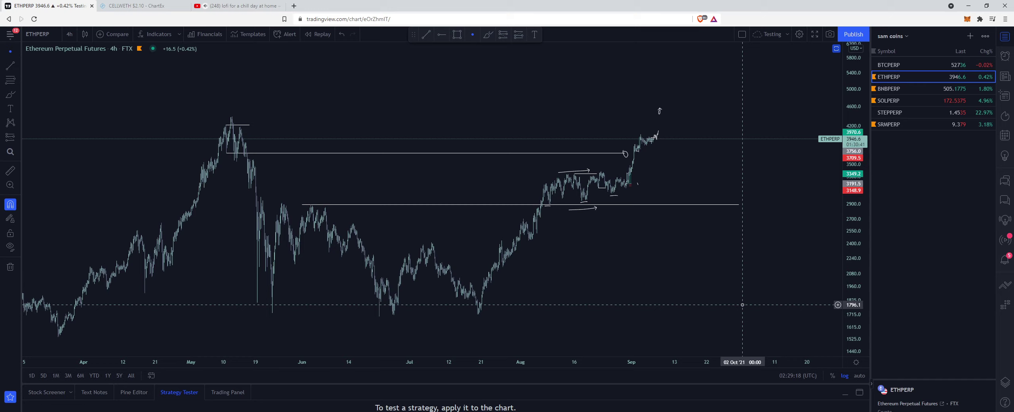
drag(673, 227, 673, 255)
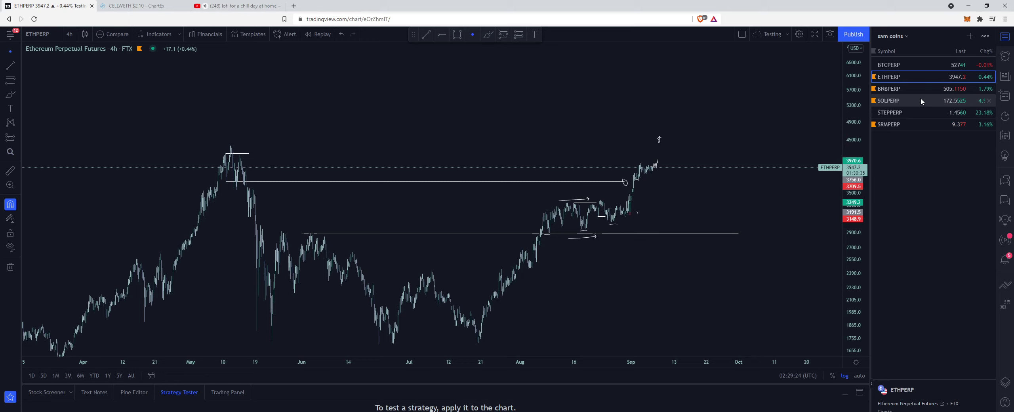
- Switch the chart to BNBPERP and remove all its existing drawings
click(907, 91)
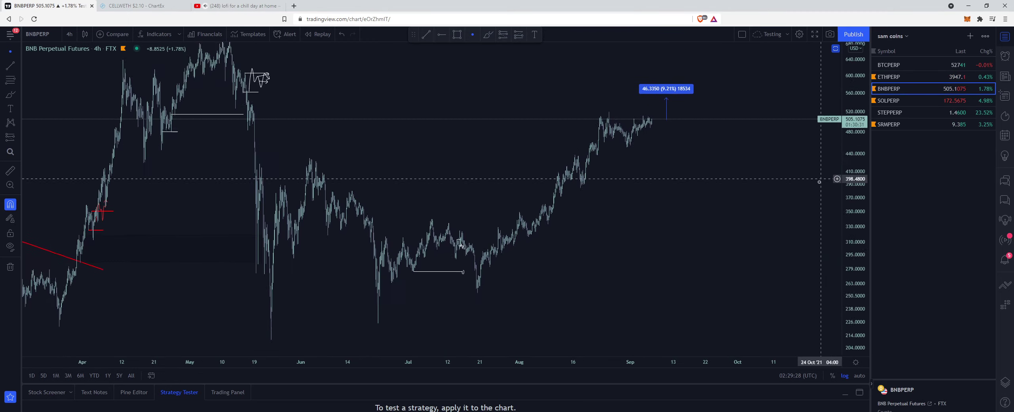
drag(819, 182, 795, 228)
scroll(795, 228, down, 3)
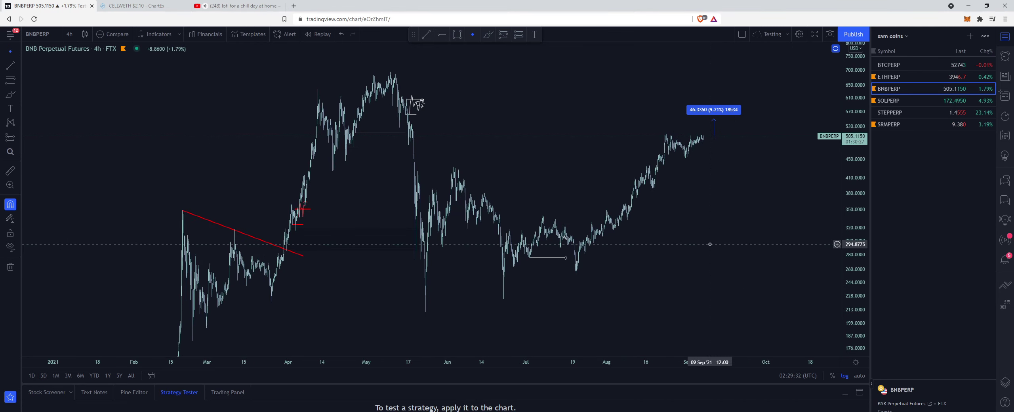
right_click(710, 244)
click(739, 376)
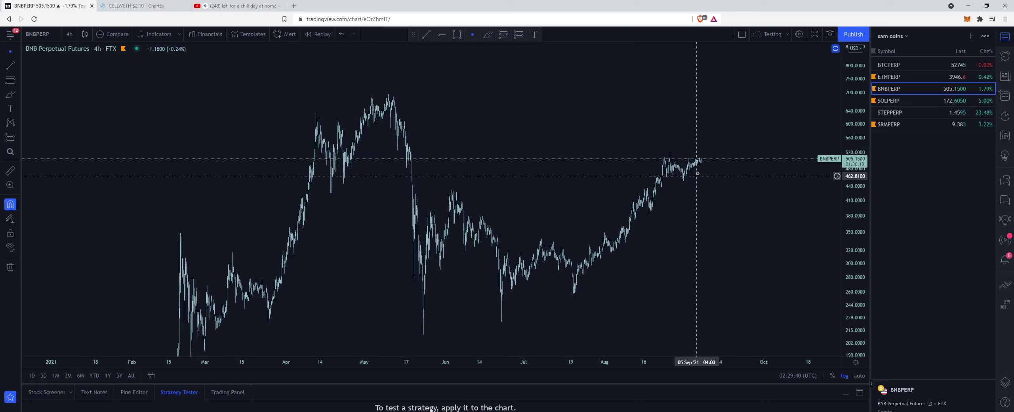
- Set the BNBPERP chart to the 1-hour interval and draw a horizontal trend line at about 462 under the late August lows, starting from 24 August
scroll(758, 163, up, 5)
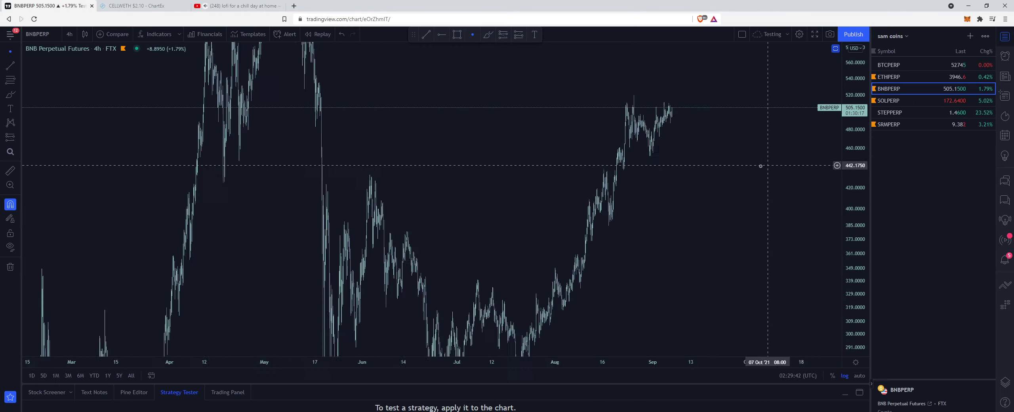
click(69, 34)
click(92, 217)
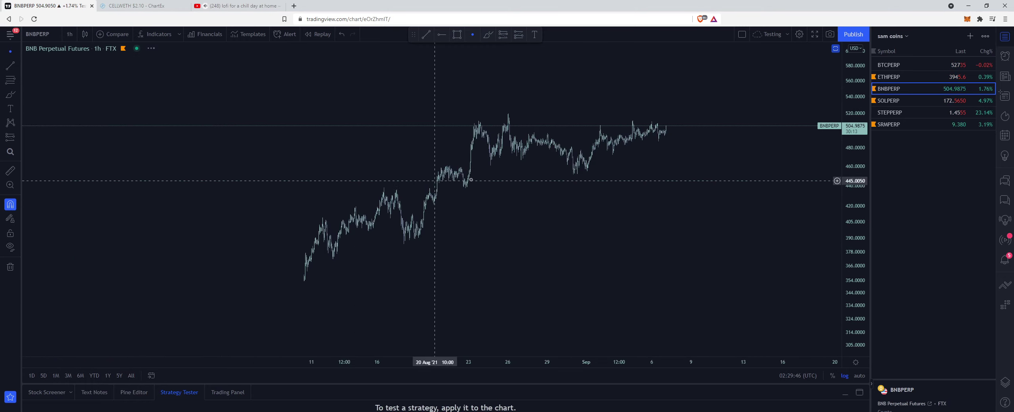
key(alt+t)
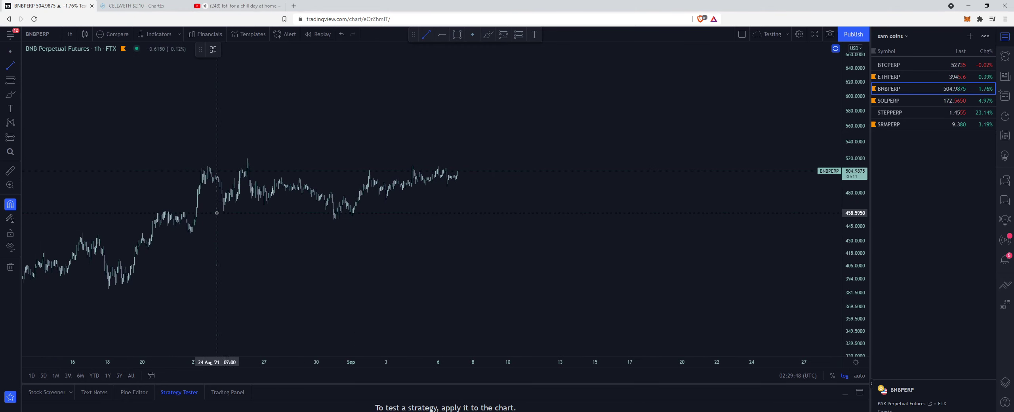
click(222, 203)
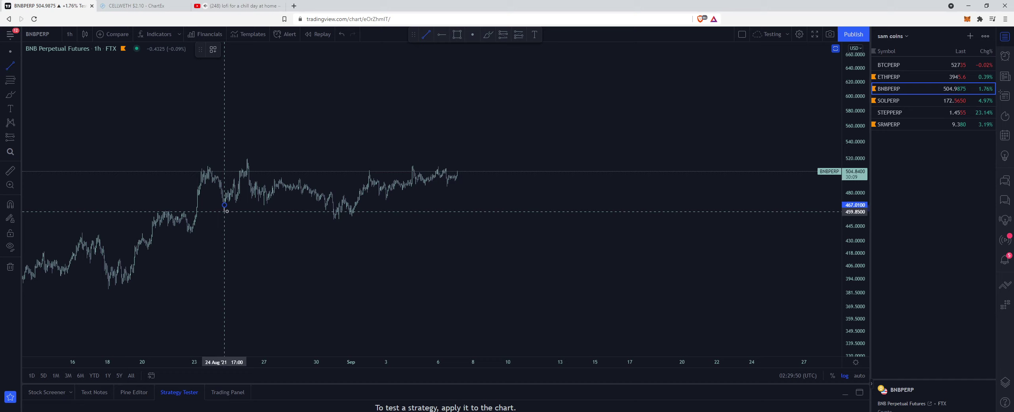
click(292, 206)
drag(277, 206, 277, 211)
click(307, 158)
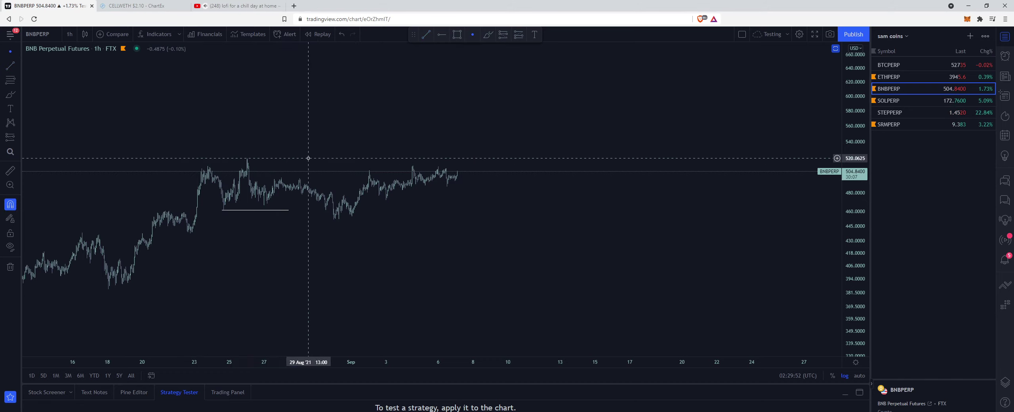
- Draw two short horizontal trend lines at the 21–23 August consolidation, one at about 445 under the lows and one at about 458 over the highs
click(6, 65)
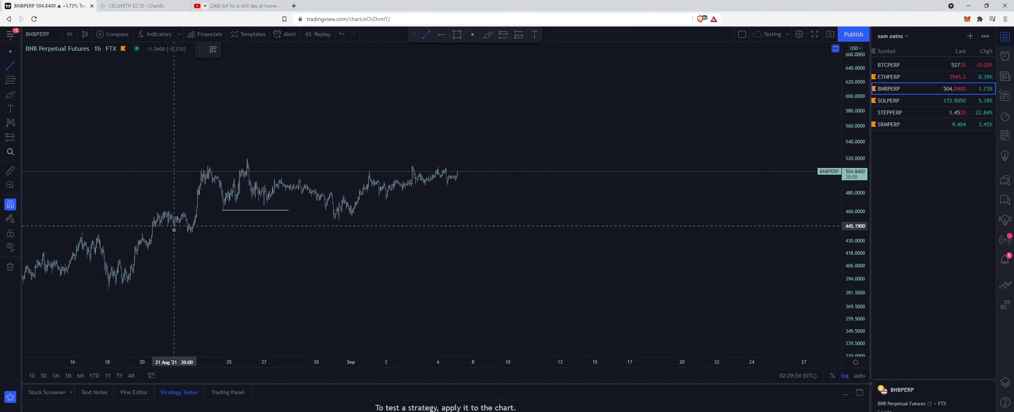
click(174, 230)
click(200, 227)
click(182, 206)
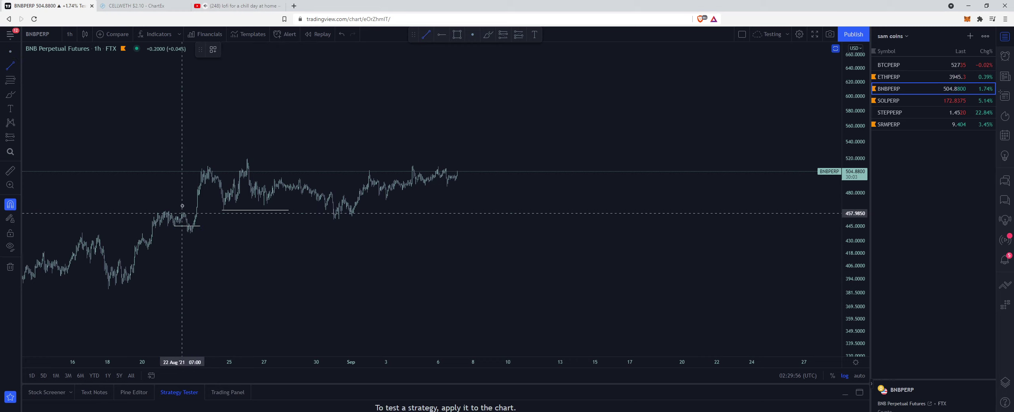
click(183, 212)
click(218, 213)
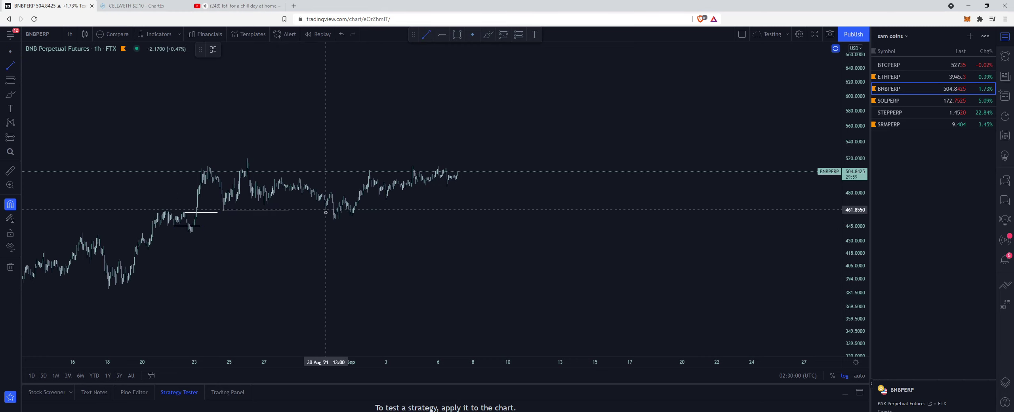
- Draw two horizontal trend lines starting from 30 August, one at about 462 at the lows and one at 480.7575 at the prior high
click(325, 211)
click(359, 210)
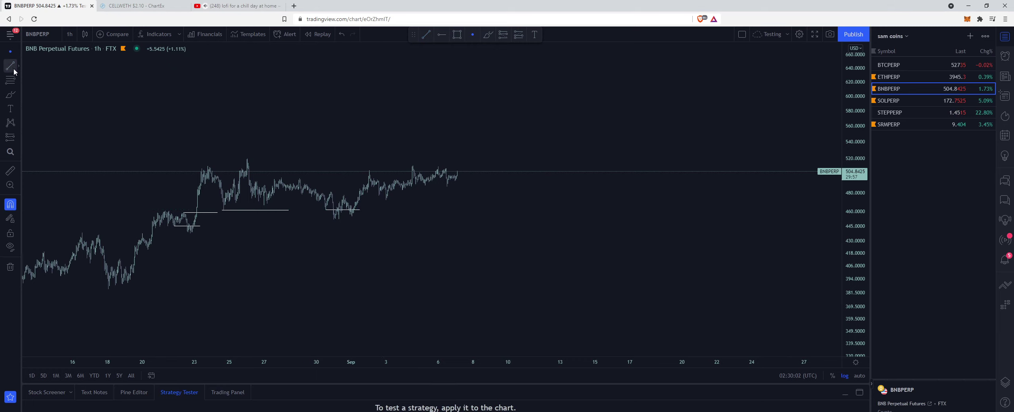
click(331, 191)
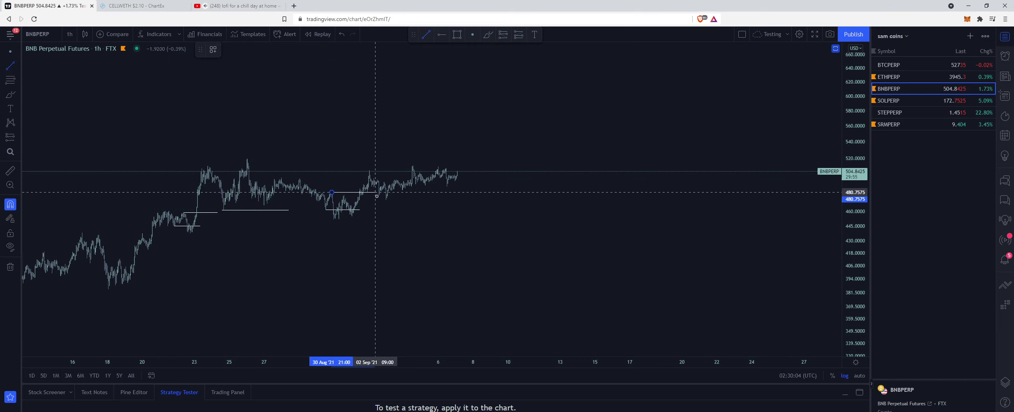
click(368, 193)
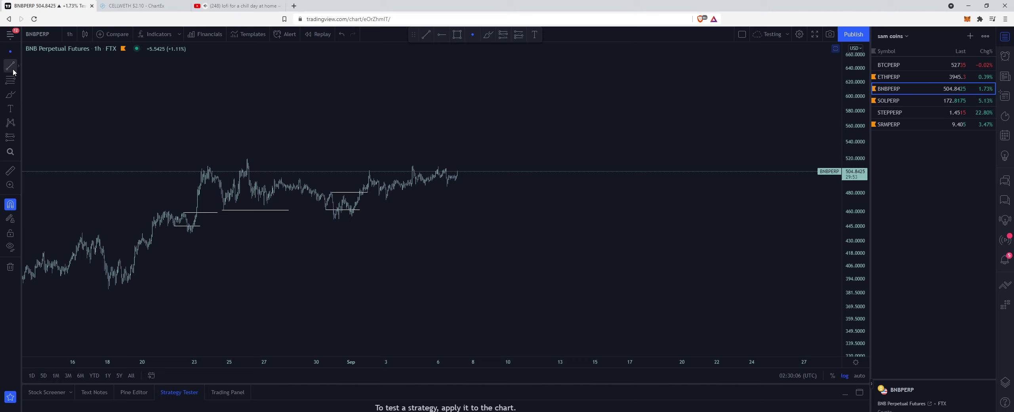
- Draw two horizontal trend lines at the 2–3 September consolidation, one at about 477 at the lows and one at about 492 above
drag(378, 196, 401, 195)
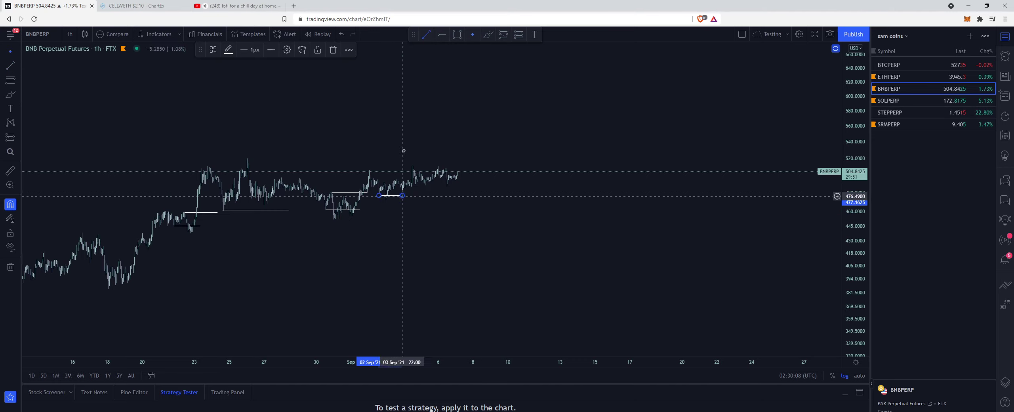
click(11, 65)
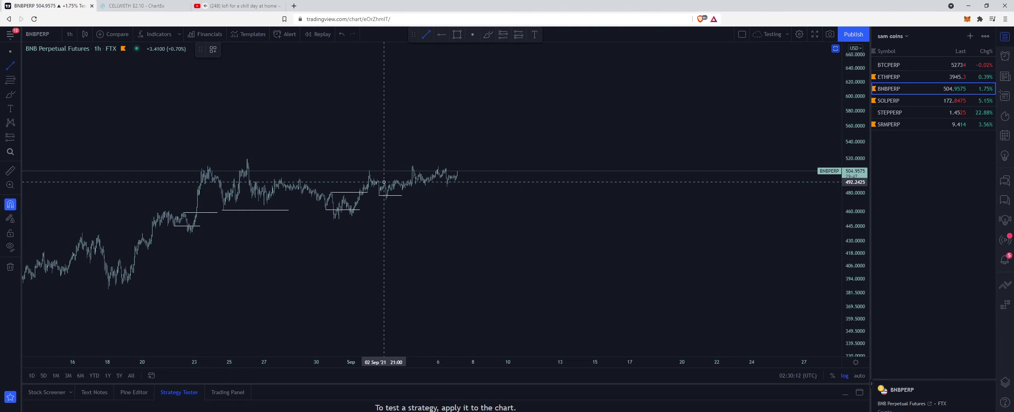
click(410, 182)
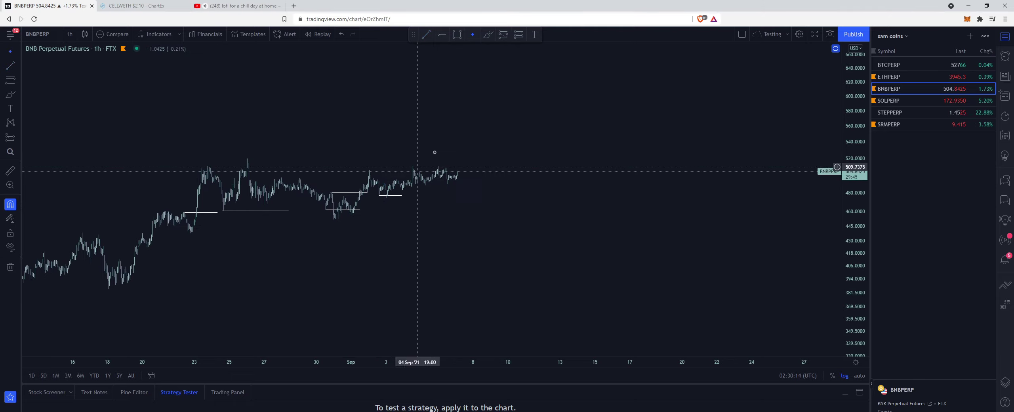
- Draw a horizontal trend line under the 5–6 September lows, lowered to about 488, and another from the 6 September high at about 508
click(10, 66)
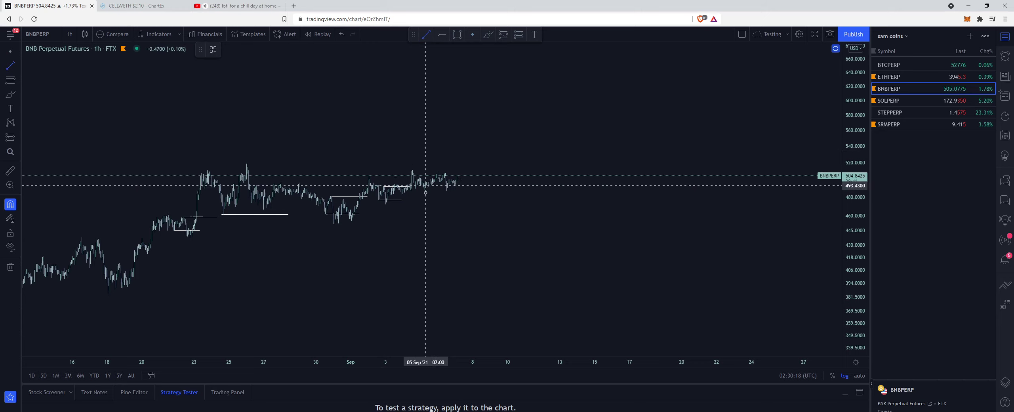
click(458, 191)
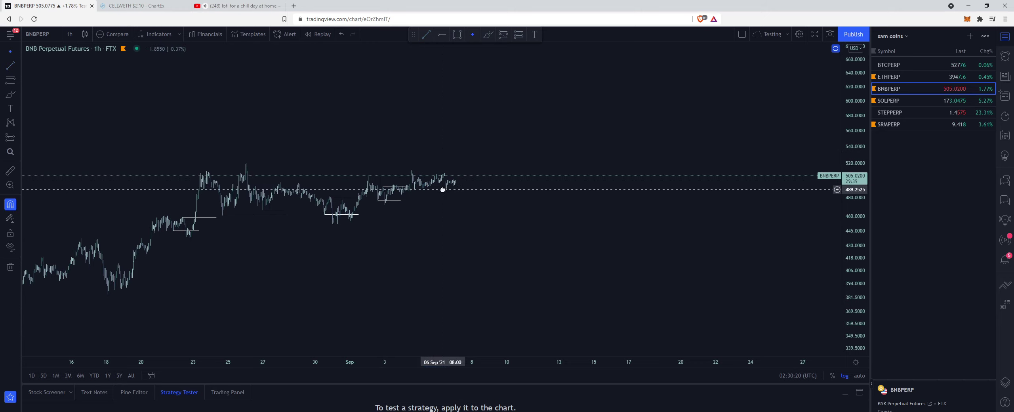
scroll(439, 189, up, 5)
drag(430, 201, 693, 202)
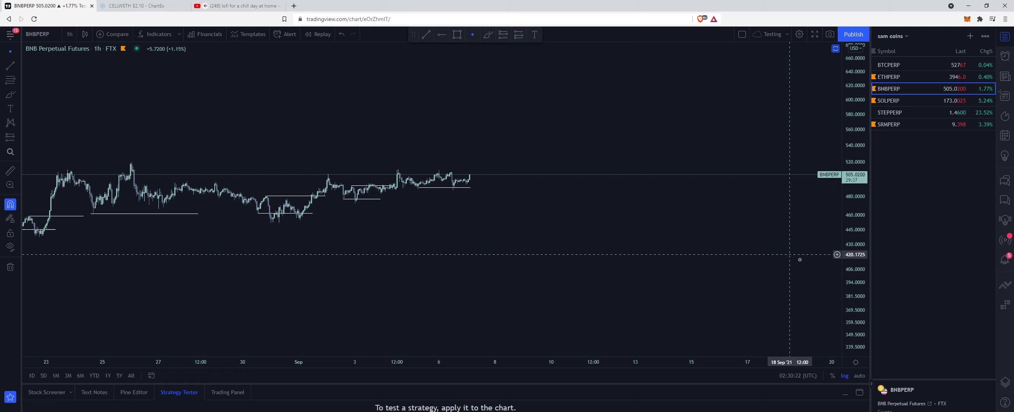
drag(847, 265, 812, 157)
drag(580, 159, 674, 146)
scroll(563, 167, up, 2)
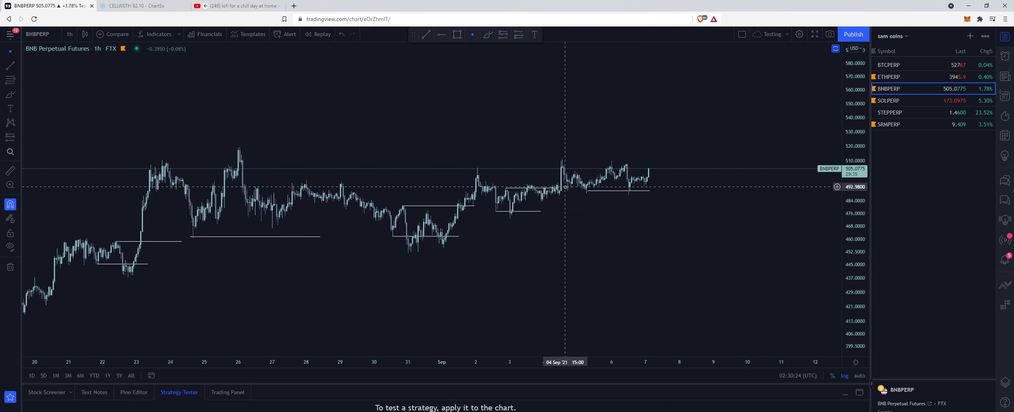
click(598, 191)
drag(600, 195, 597, 198)
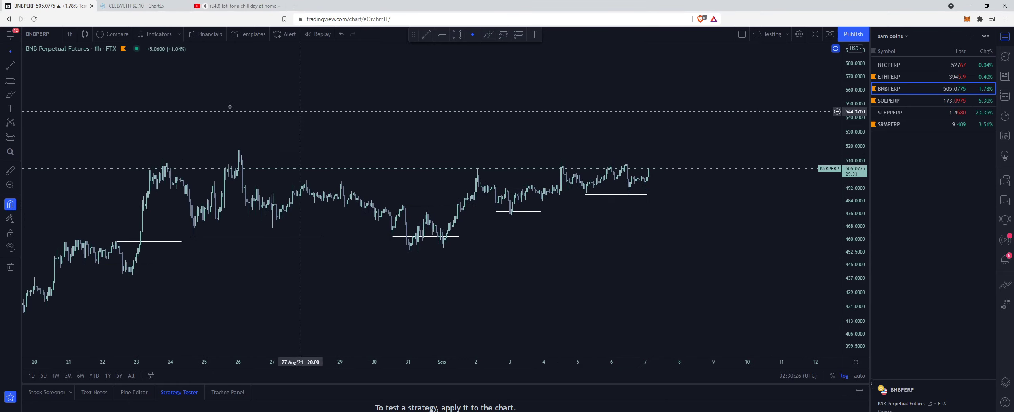
click(10, 66)
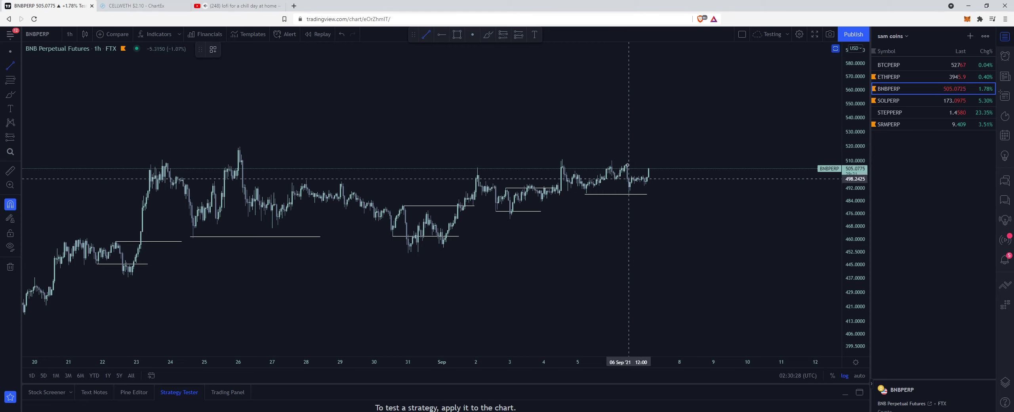
drag(627, 164, 688, 163)
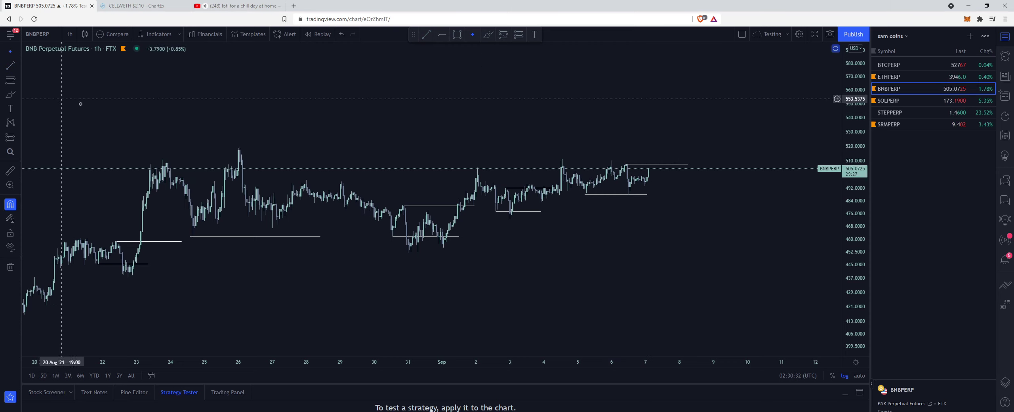
- Brush the expected path breaking above the upper line, pulling back and rising to about 523, and add short arrows under the latest candles
drag(854, 297, 852, 205)
scroll(793, 205, up, 3)
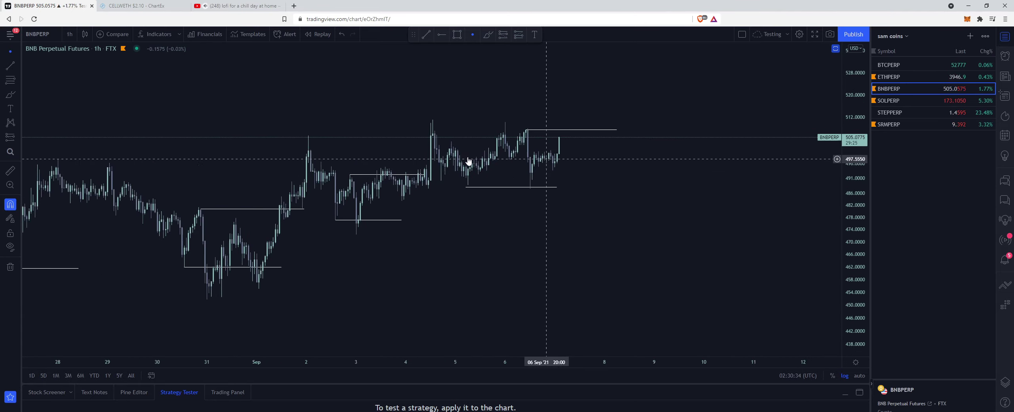
click(11, 95)
mouse_move(564, 143)
mouse_down()
mouse_move(583, 114)
mouse_move(611, 116)
mouse_move(660, 87)
mouse_up()
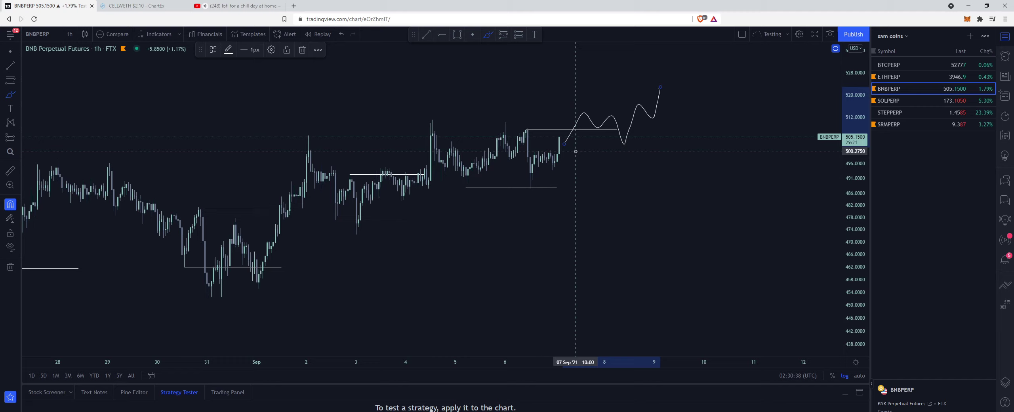
drag(538, 168, 570, 167)
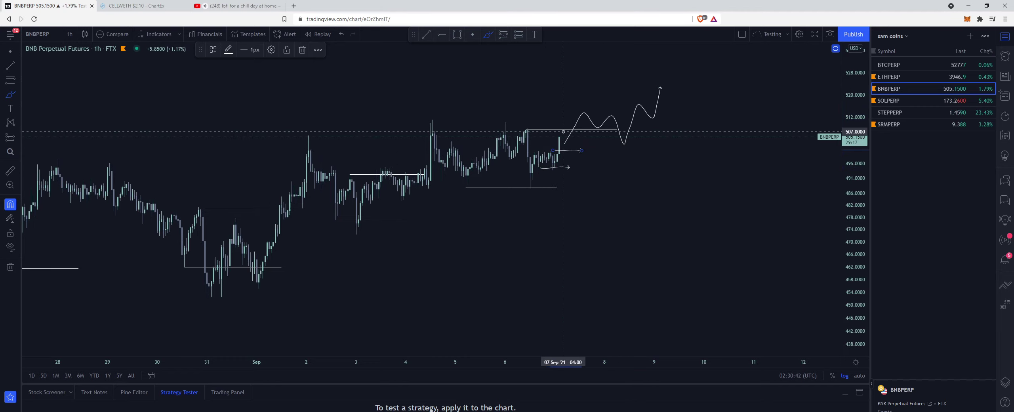
- Brush a shorter alternative BNB path that dips to about 499 and rises to about 515, adding a small stroke inside the swing
mouse_move(563, 132)
mouse_down()
mouse_move(584, 153)
mouse_move(602, 107)
mouse_up()
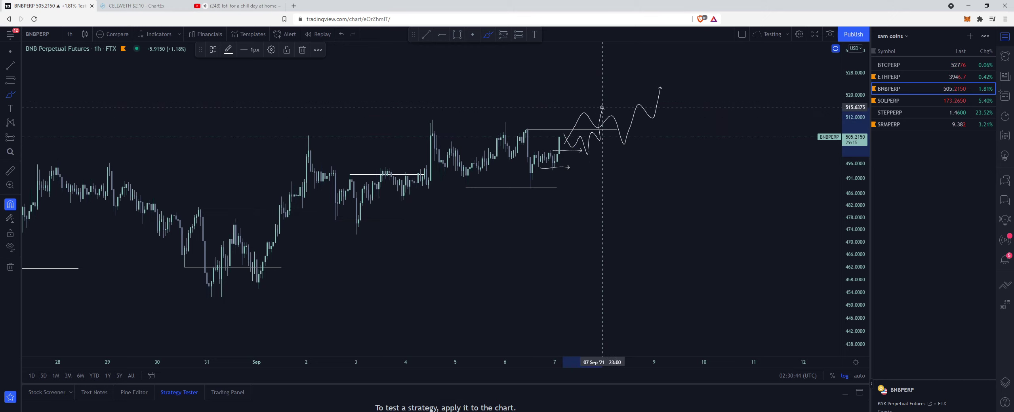
mouse_move(586, 131)
mouse_down()
mouse_move(566, 149)
mouse_move(591, 141)
mouse_up()
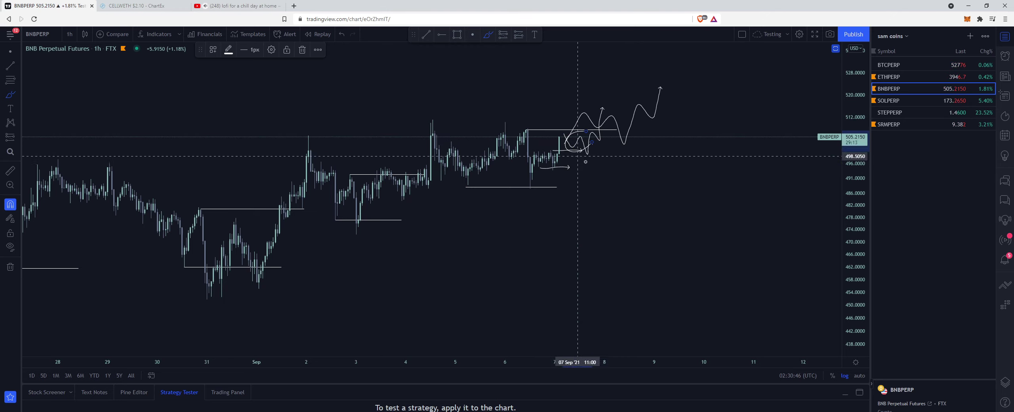
drag(860, 91, 851, 171)
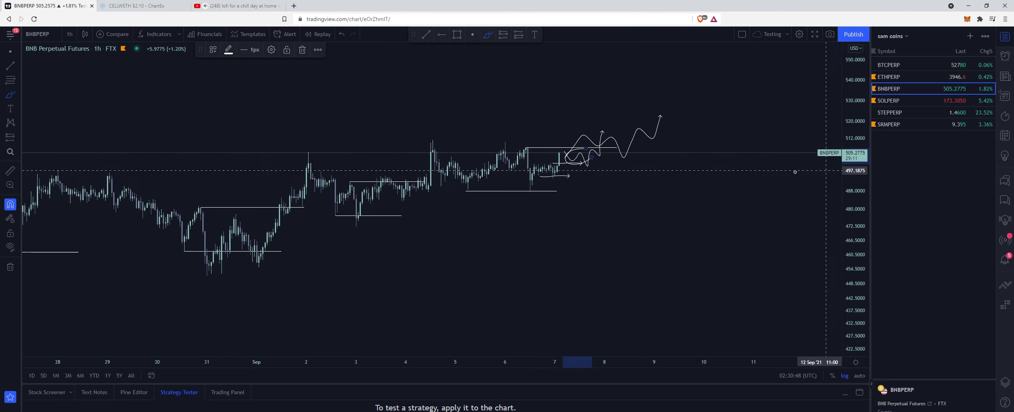
scroll(826, 170, down, 3)
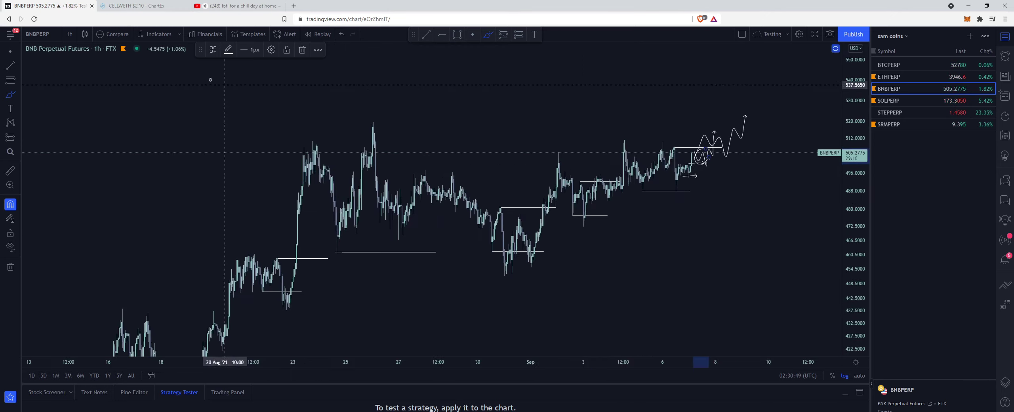
- Examine Solana's hourly rally from late August to 7 September and compare it with the Bitcoin chart
click(918, 99)
scroll(745, 143, up, 5)
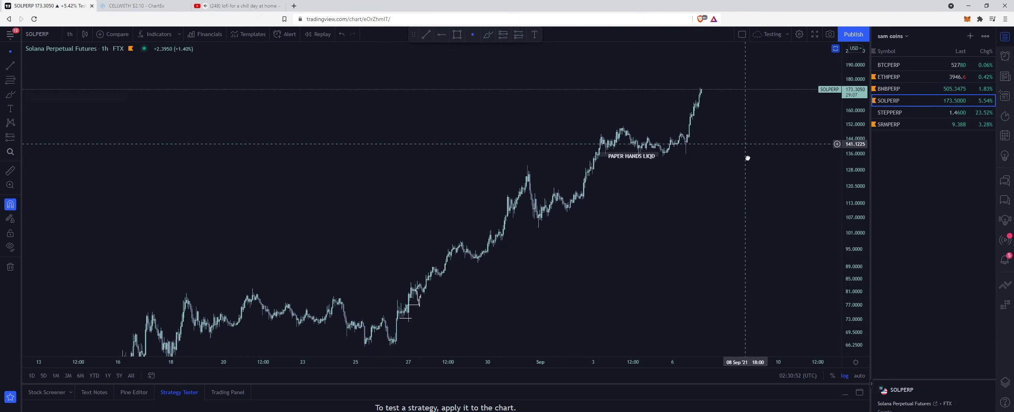
scroll(690, 208, up, 4)
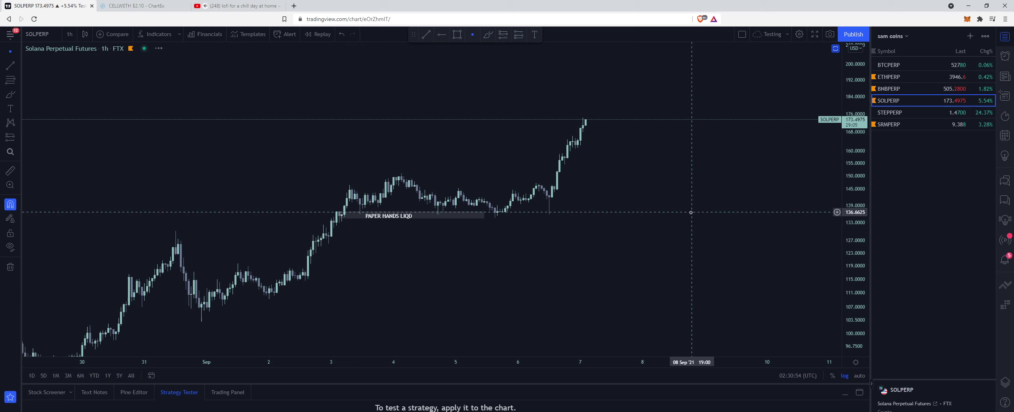
scroll(695, 213, down, 4)
drag(722, 263, 751, 241)
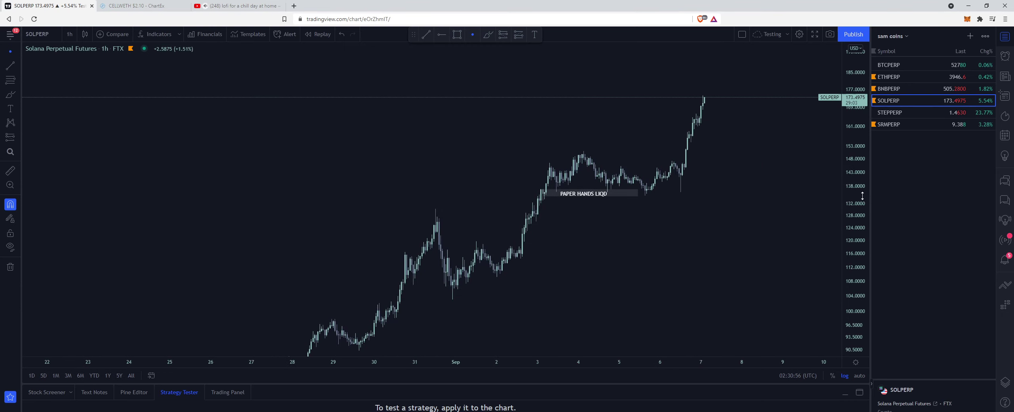
drag(862, 195, 863, 177)
drag(675, 277, 686, 259)
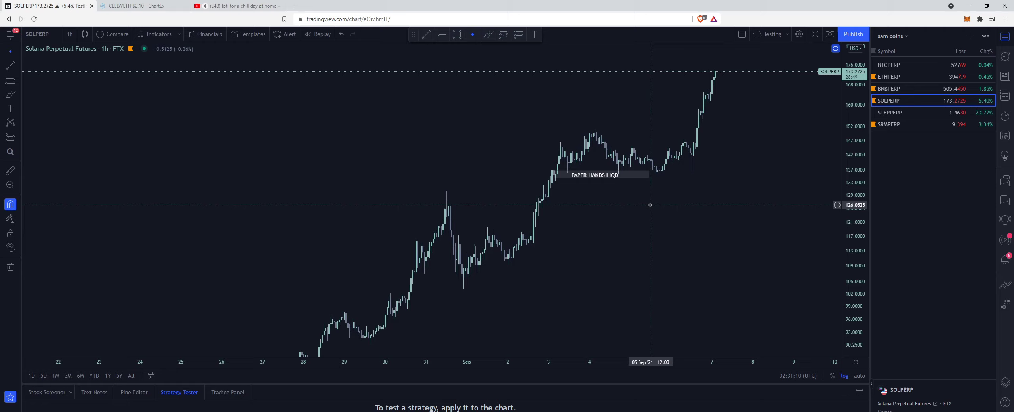
drag(686, 229, 636, 236)
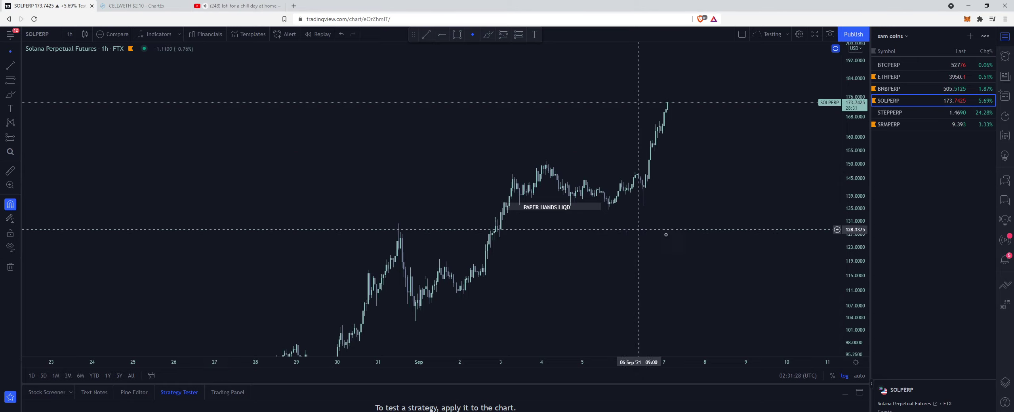
drag(697, 265, 601, 258)
click(910, 63)
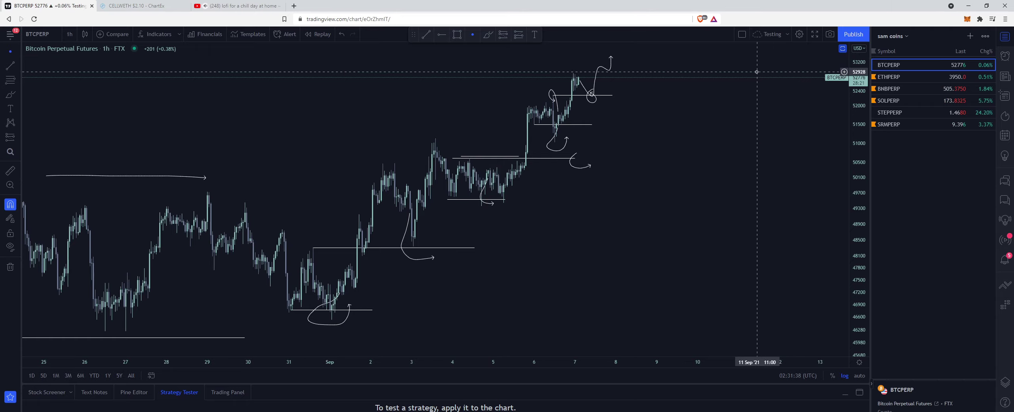
click(888, 101)
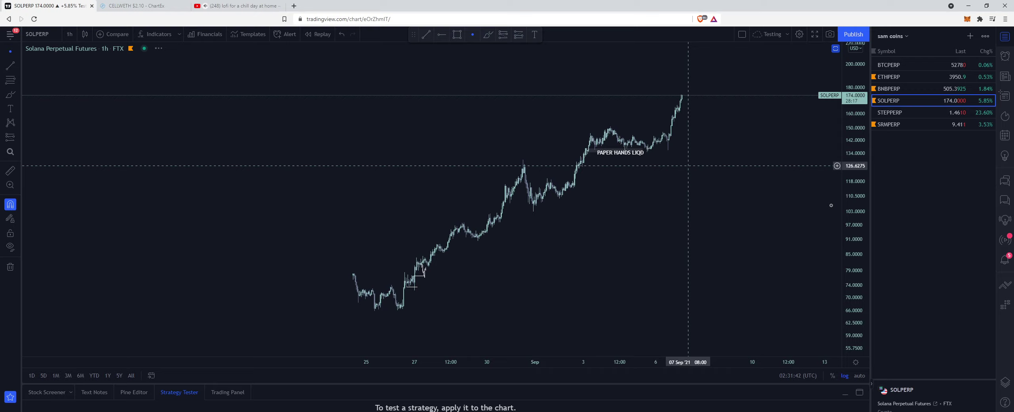
- Brush an expected Solana path ranging sideways, spiking to about 189 and stepping down to about 148, with an arrow under the first range
drag(849, 231, 852, 130)
drag(759, 139, 717, 194)
scroll(715, 163, up, 3)
drag(590, 166, 534, 191)
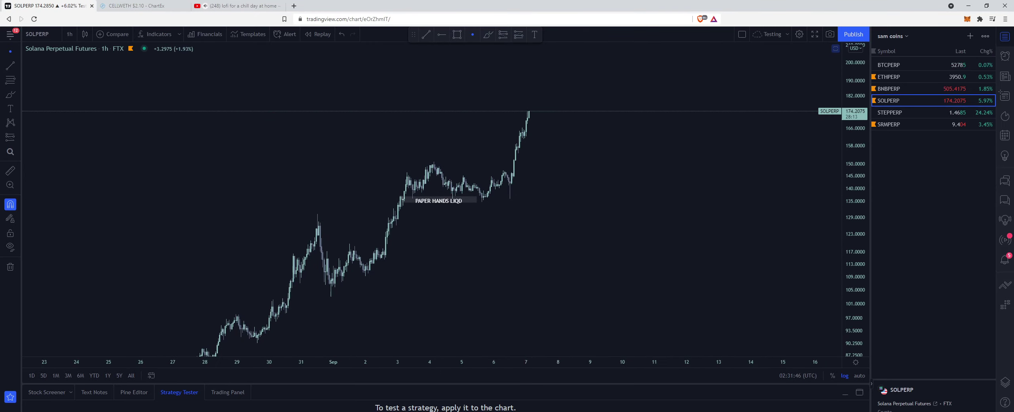
click(9, 95)
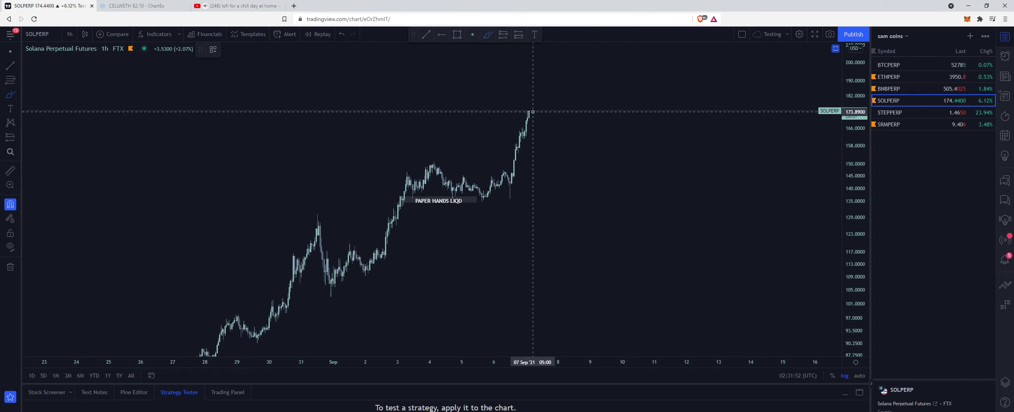
drag(533, 112, 544, 126)
mouse_move(556, 101)
mouse_down()
mouse_move(584, 111)
mouse_move(605, 83)
mouse_move(633, 126)
mouse_up()
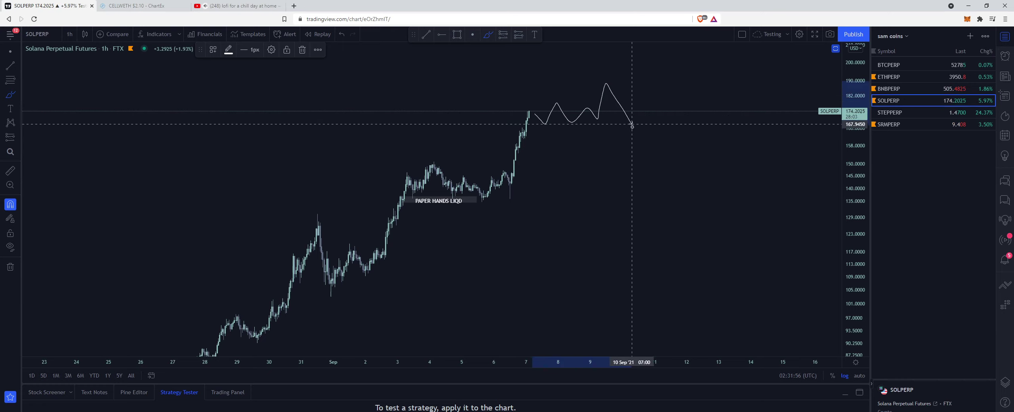
mouse_move(554, 128)
mouse_down()
mouse_move(707, 129)
mouse_move(724, 169)
mouse_up()
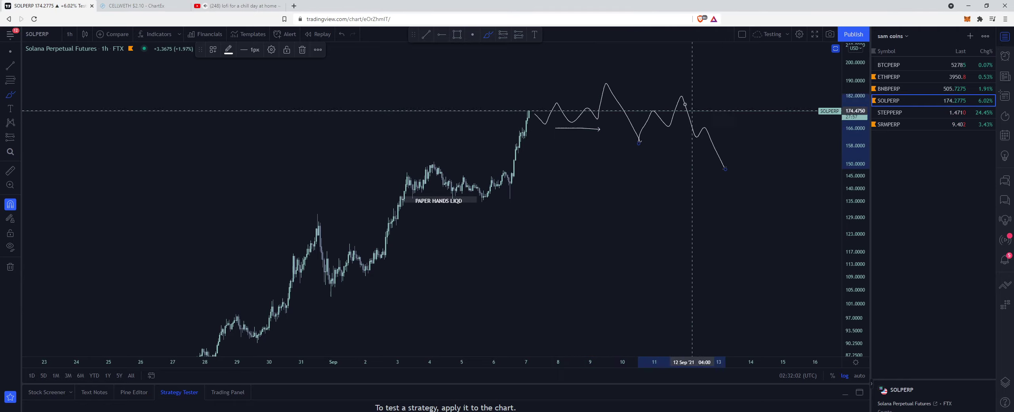
- Brush arrows along the upper and lower edges of the projected ranges and extend the path with a third range ending at about 148
mouse_move(540, 104)
mouse_down()
mouse_move(608, 109)
mouse_move(609, 120)
mouse_move(692, 109)
mouse_move(731, 137)
mouse_up()
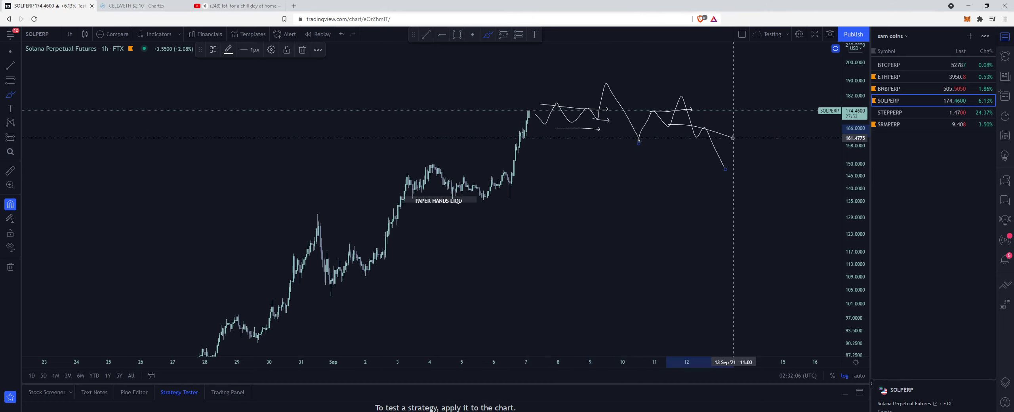
mouse_move(724, 170)
mouse_down()
mouse_move(733, 140)
mouse_move(761, 144)
mouse_move(778, 160)
mouse_move(782, 131)
mouse_up()
scroll(713, 191, down, 3)
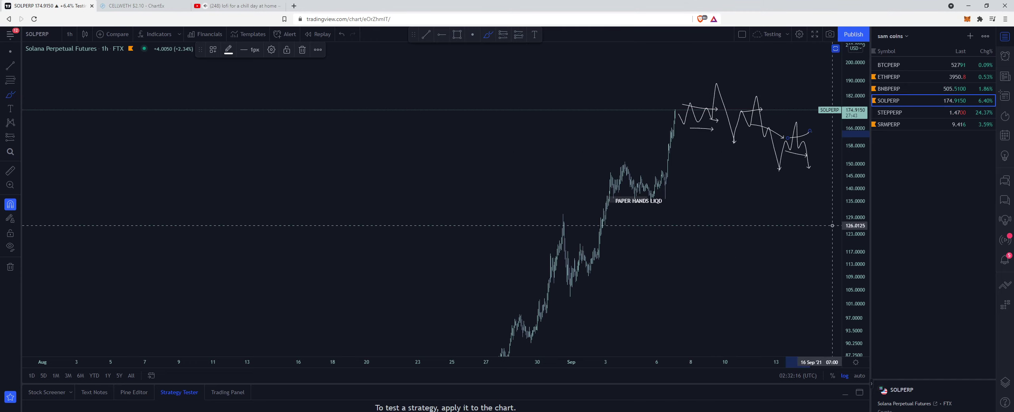
drag(847, 195, 848, 202)
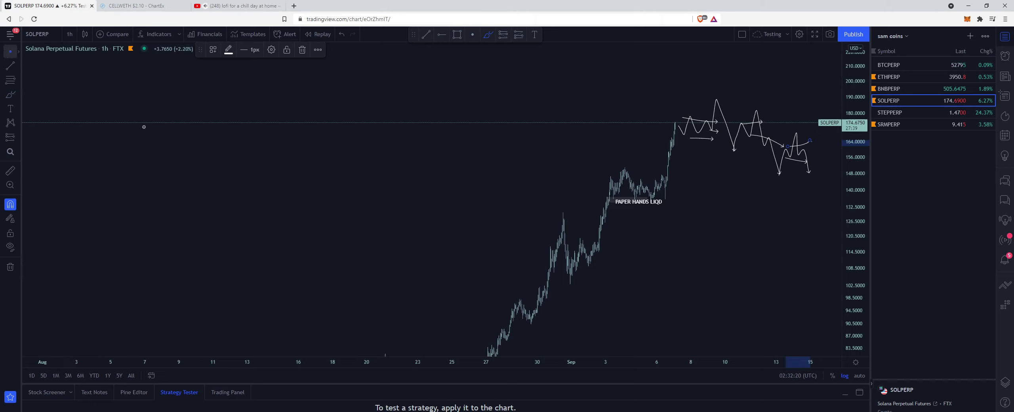
- Reposition the PAPER HANDS LIQD label inside the shaded zone below the 3–5 September range
key(Escape)
scroll(698, 237, up, 3)
drag(854, 320, 854, 177)
scroll(716, 208, up, 4)
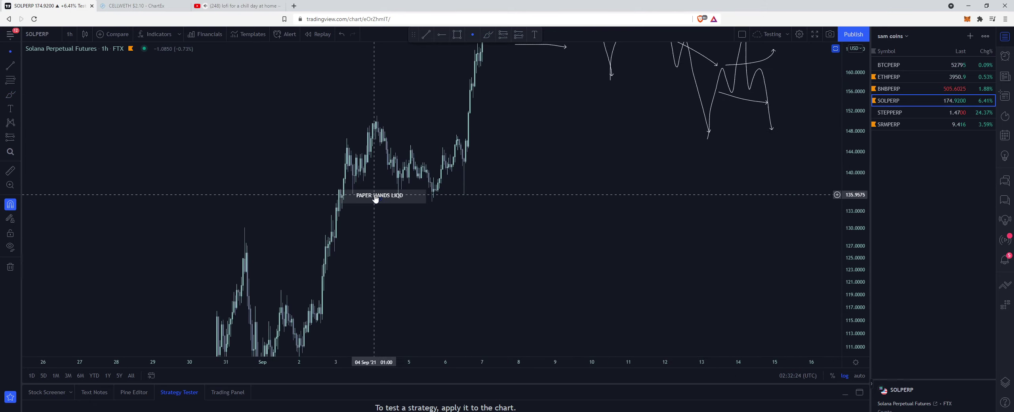
drag(374, 195, 364, 202)
click(362, 175)
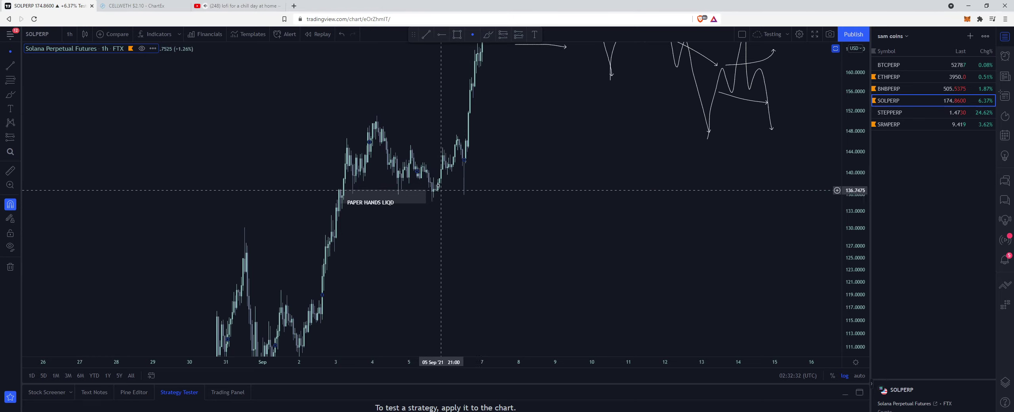
drag(514, 173, 574, 240)
scroll(476, 245, up, 3)
drag(401, 246, 572, 231)
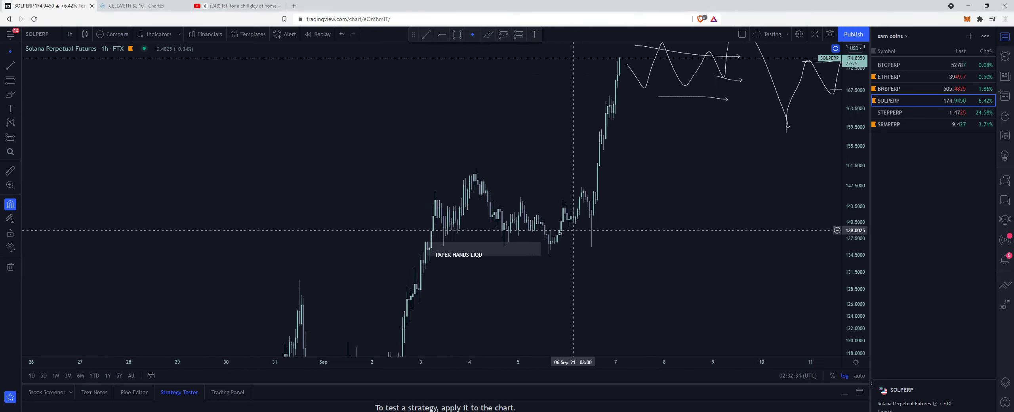
drag(468, 254, 476, 248)
click(502, 237)
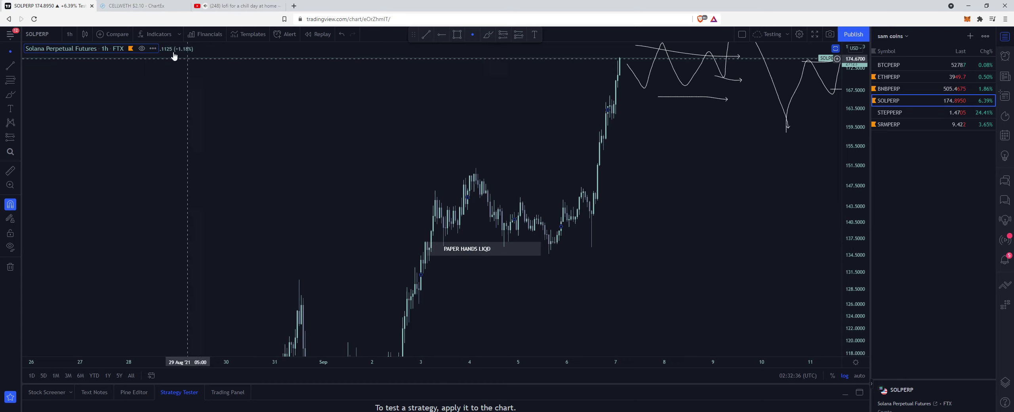
- Switch the Solana chart to the 15-minute interval and inspect the price reactions around the PAPER HANDS LIQD zone
click(69, 34)
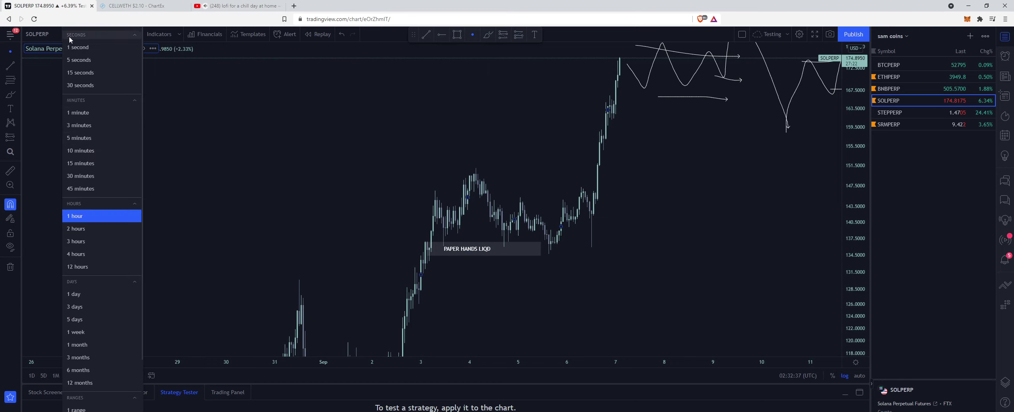
click(99, 163)
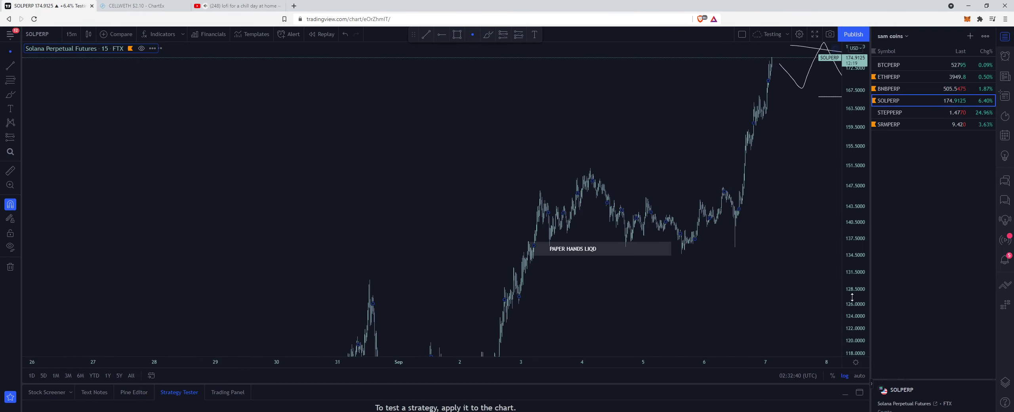
scroll(733, 207, up, 3)
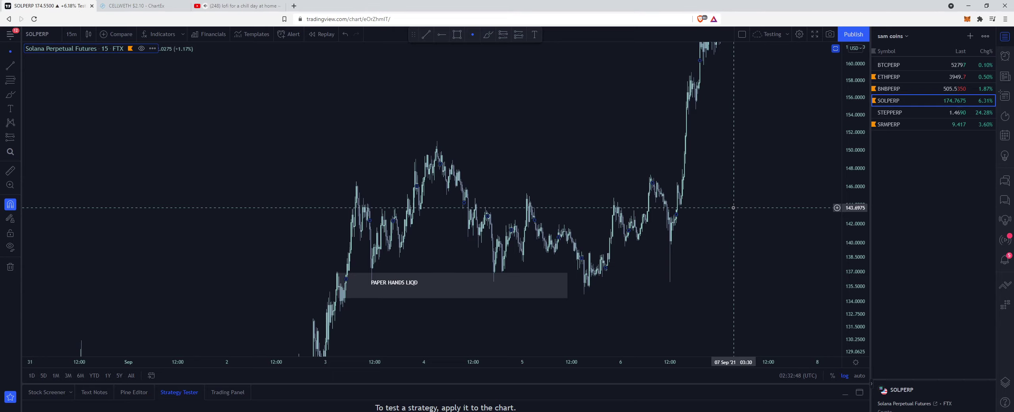
scroll(733, 207, up, 1)
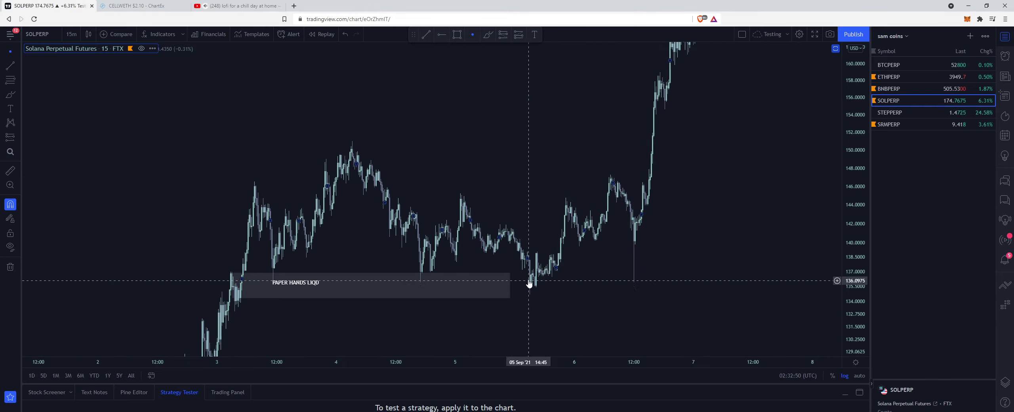
scroll(679, 277, up, 1)
drag(663, 265, 770, 274)
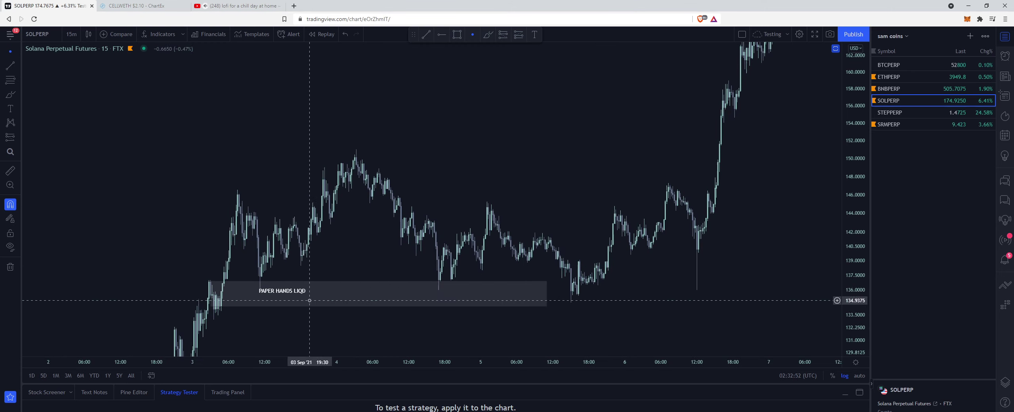
- Replace the labelled PAPER HANDS LIQD zone with a plain rectangle under the 3–5 September lows, from about 134.3 to 135.9
click(373, 283)
key(Delete)
scroll(430, 279, up, 2)
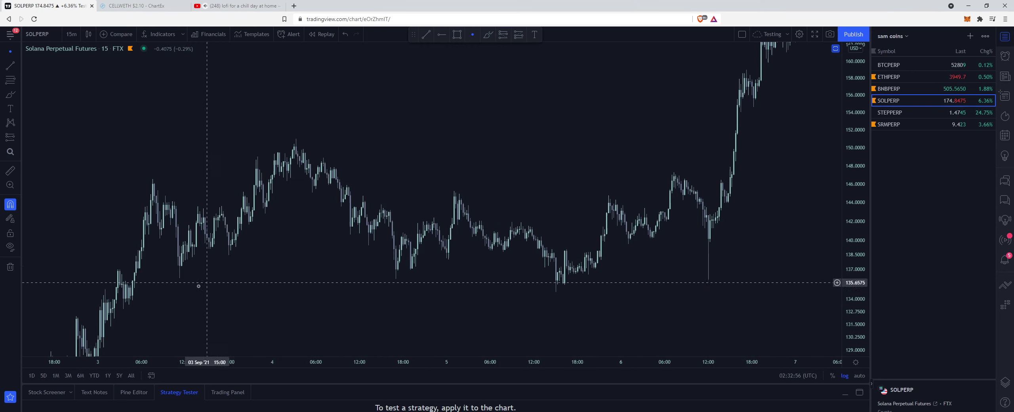
click(18, 93)
click(39, 126)
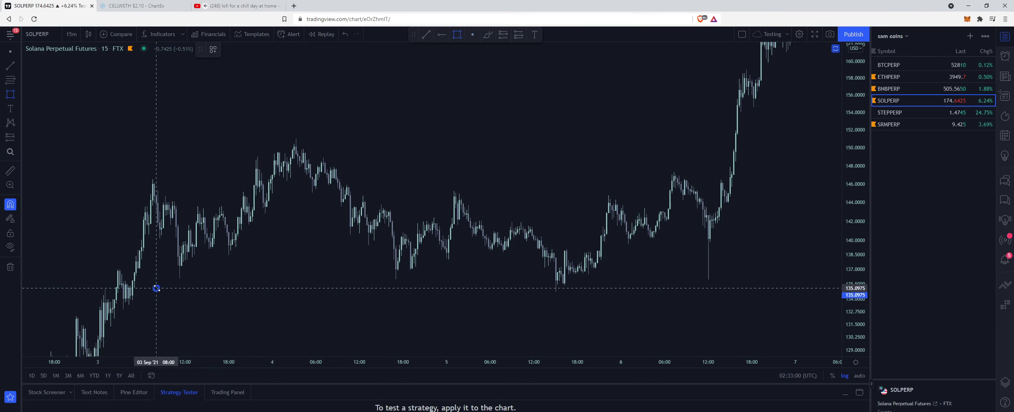
mouse_move(156, 288)
mouse_down()
mouse_move(500, 303)
mouse_move(487, 288)
mouse_up()
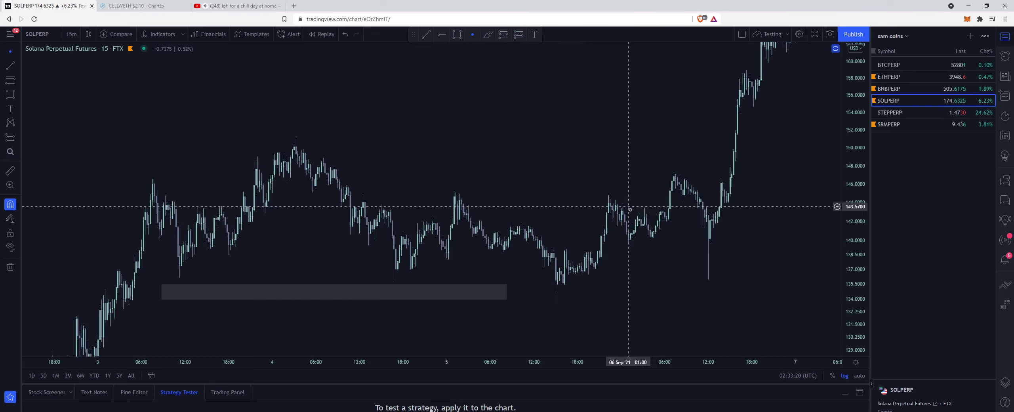
drag(609, 288, 617, 282)
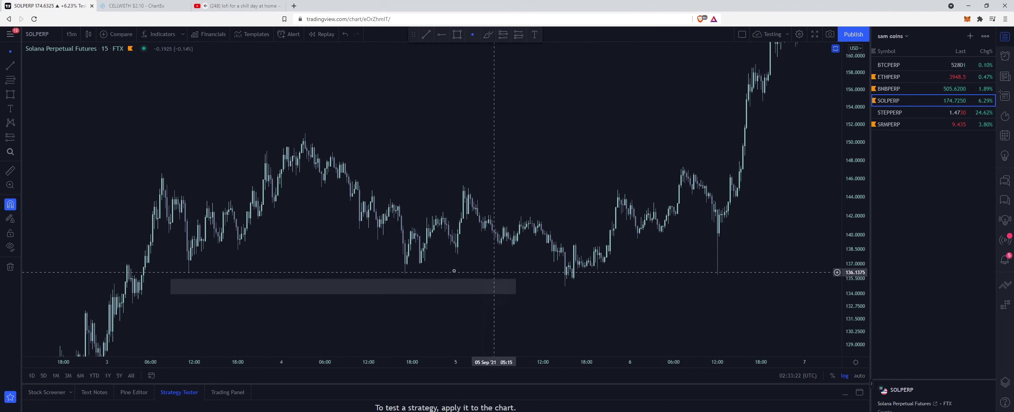
drag(428, 281, 424, 277)
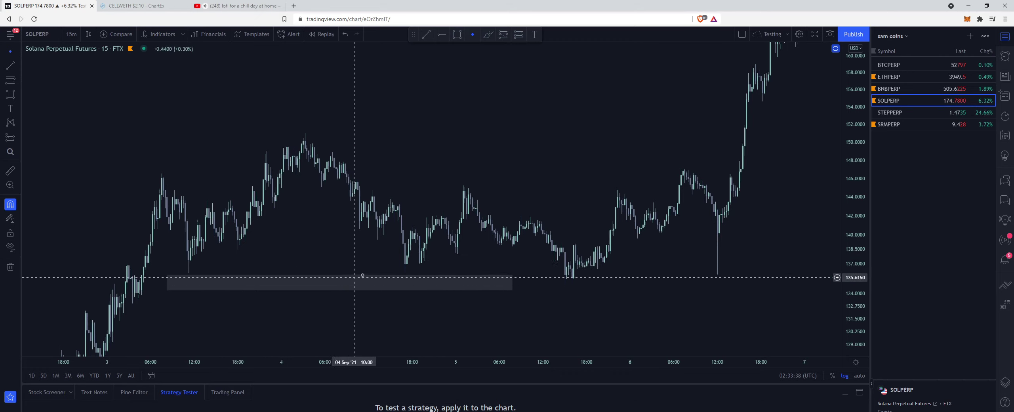
- Draw a second rectangle from the 5 September low to 6 September 18:45, spanning about 134.7 to 138.73
click(10, 94)
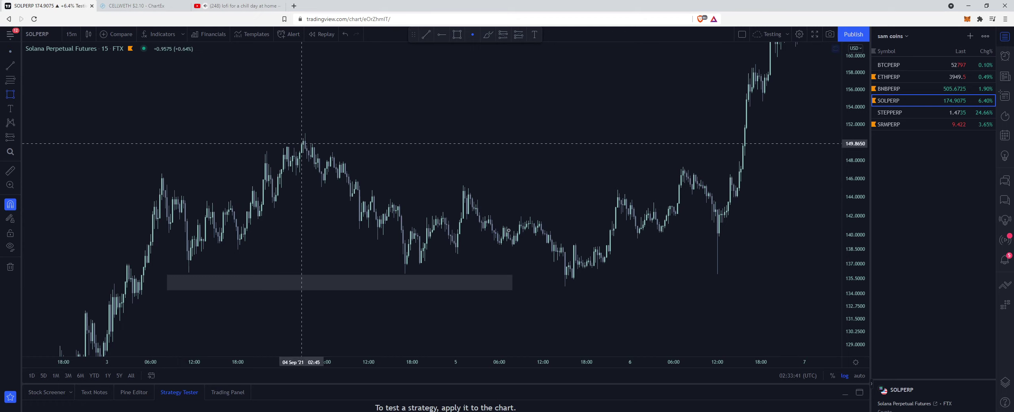
click(563, 248)
click(768, 288)
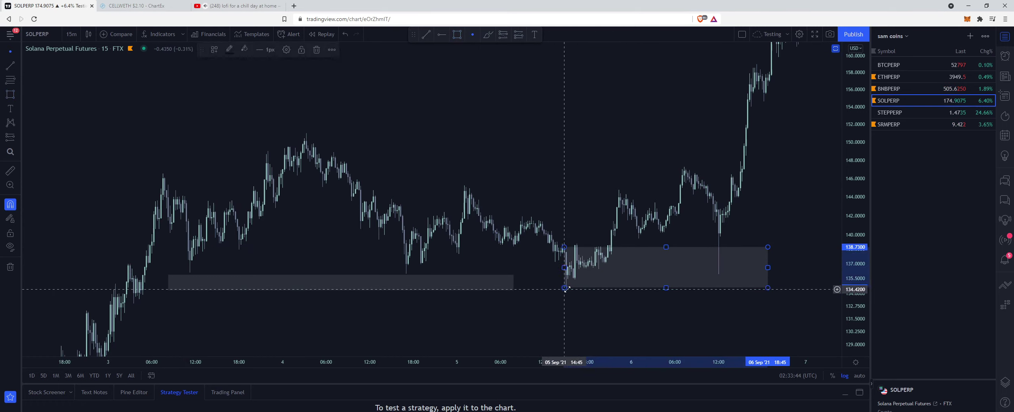
click(575, 229)
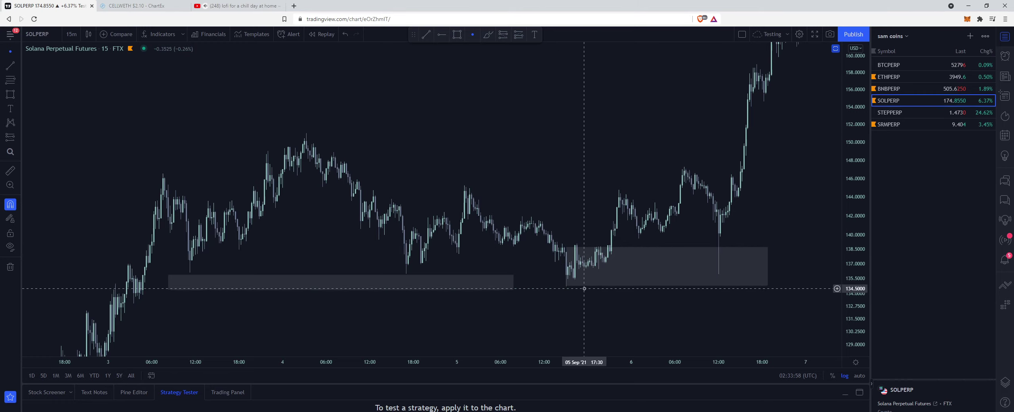
- Examine the Solana 15-minute price action around the two shaded zones and the rally that follows them
drag(753, 204, 707, 261)
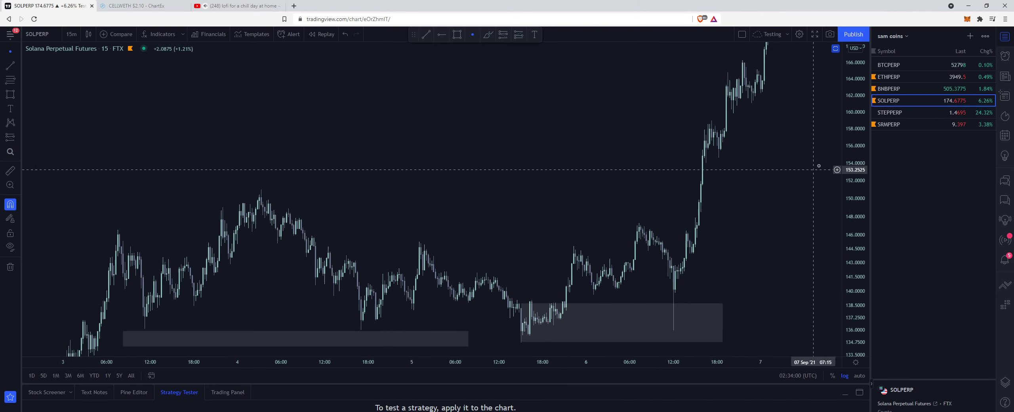
drag(851, 186, 850, 252)
drag(797, 197, 767, 208)
drag(712, 244, 740, 207)
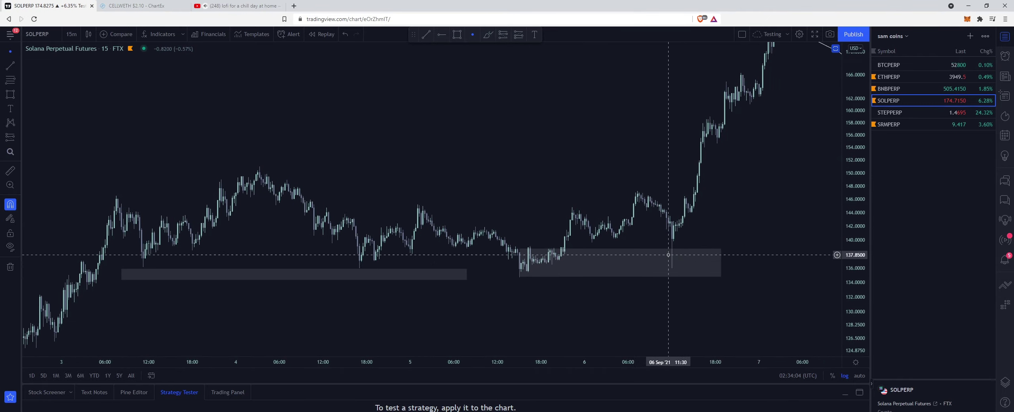
scroll(697, 221, right, 4)
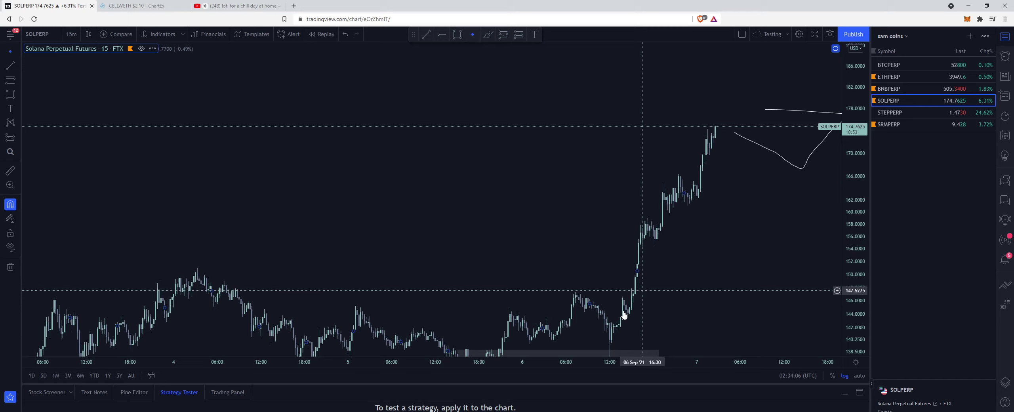
scroll(726, 185, left, 4)
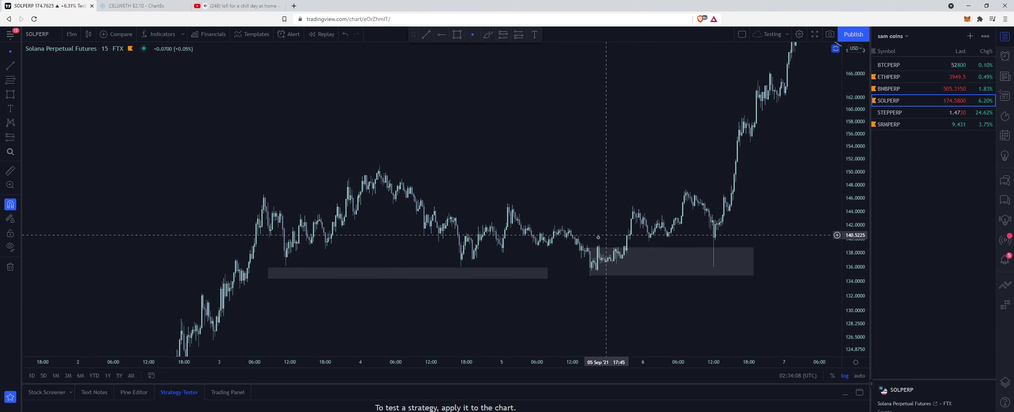
scroll(746, 193, right, 2)
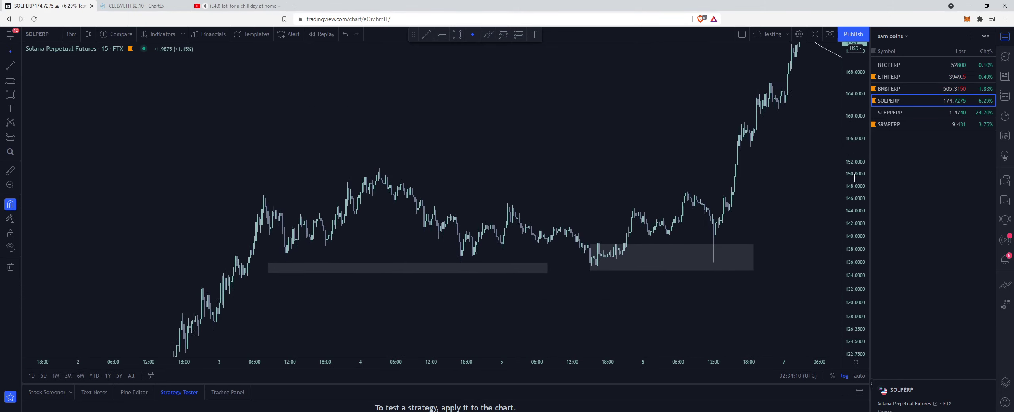
drag(746, 193, 744, 195)
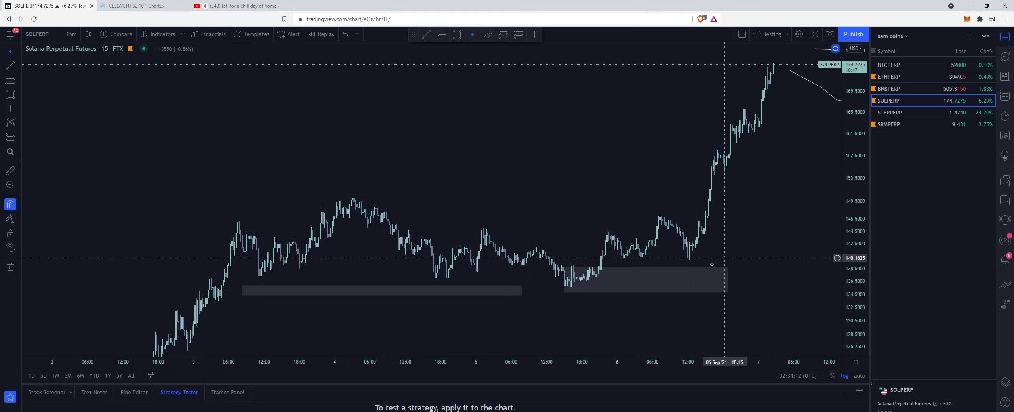
drag(774, 245, 776, 244)
scroll(775, 244, up, 3)
drag(685, 239, 789, 208)
scroll(794, 218, down, 1)
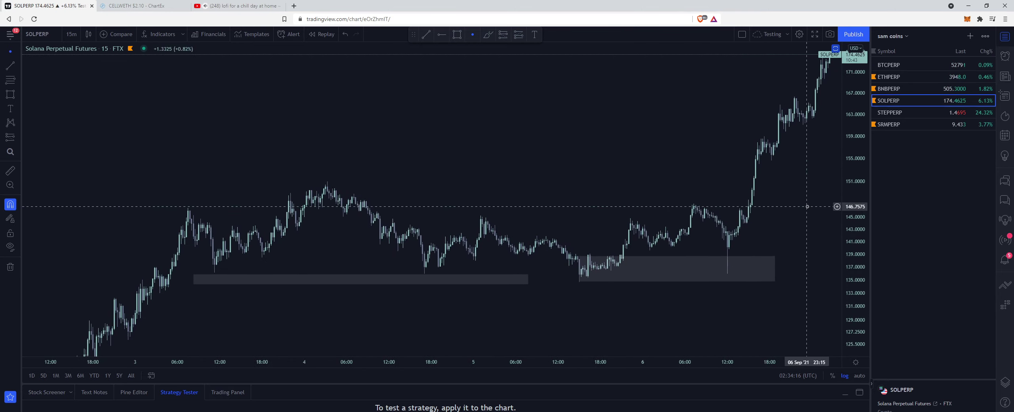
drag(779, 233, 726, 228)
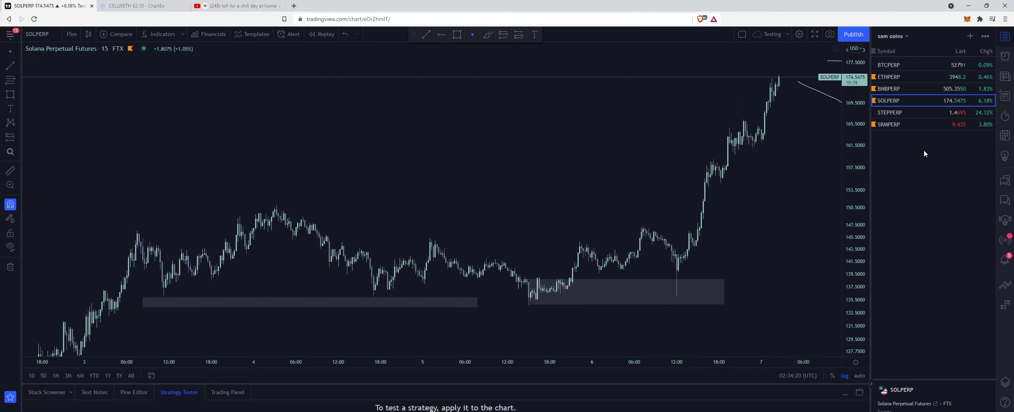
- Open the STEPPERP chart on the 4-hour interval and examine its price structure from May to September
click(929, 112)
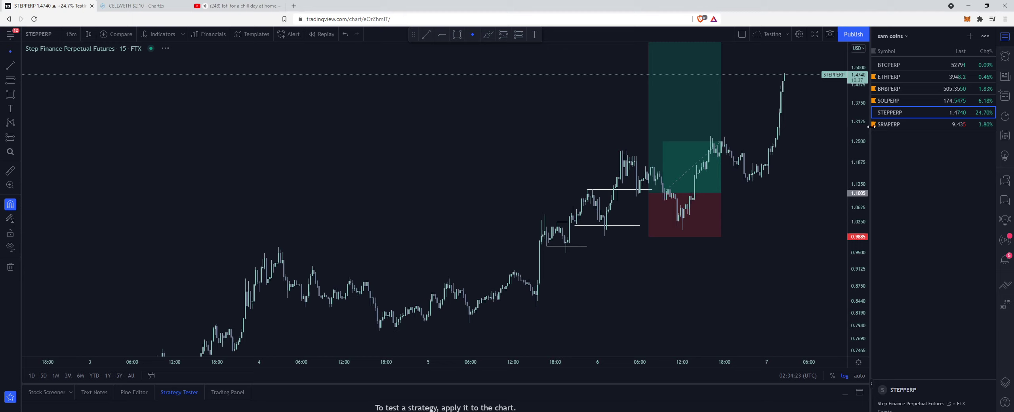
scroll(692, 274, down, 3)
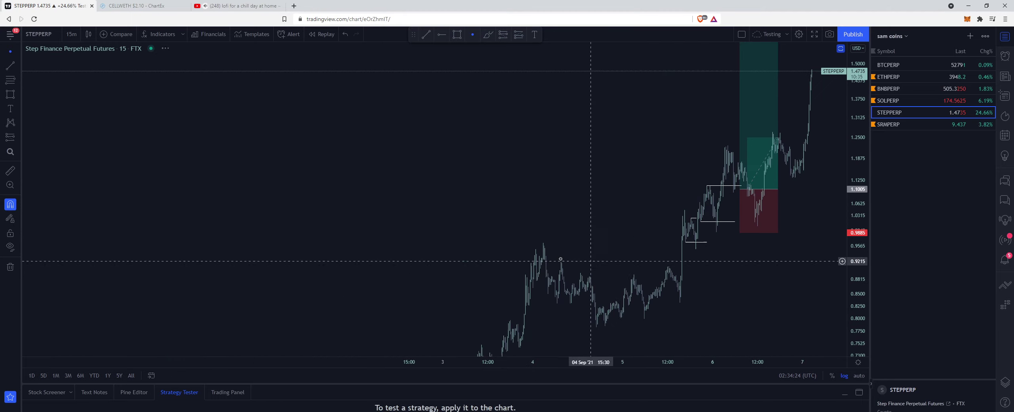
click(69, 35)
click(117, 262)
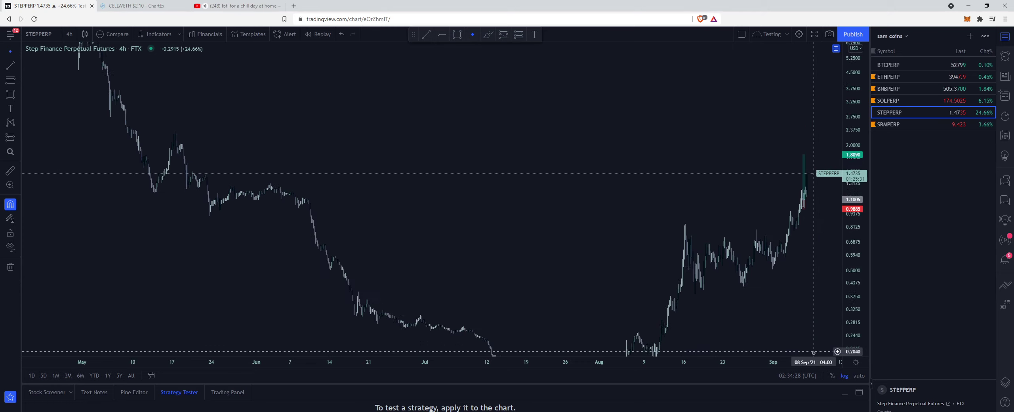
scroll(744, 280, down, 2)
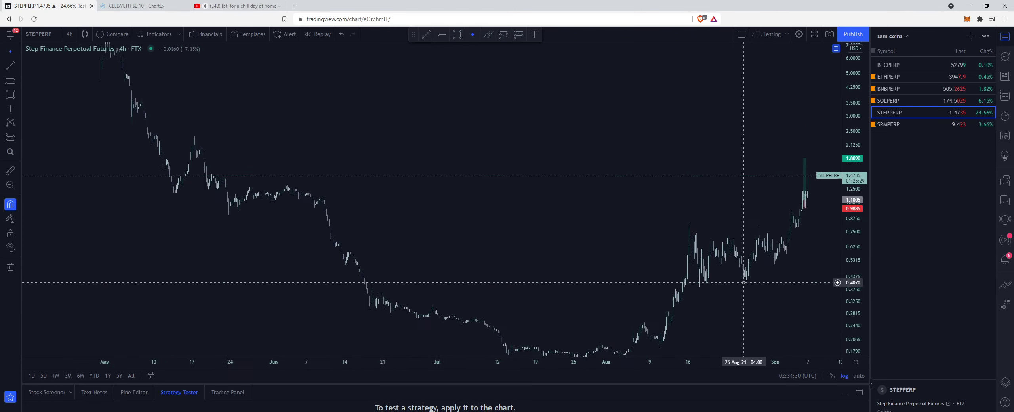
drag(765, 308, 756, 296)
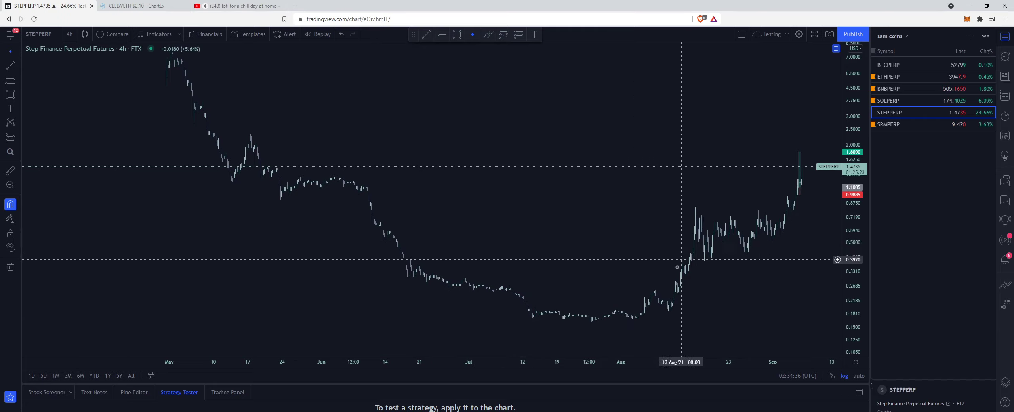
scroll(754, 248, up, 2)
scroll(762, 244, up, 2)
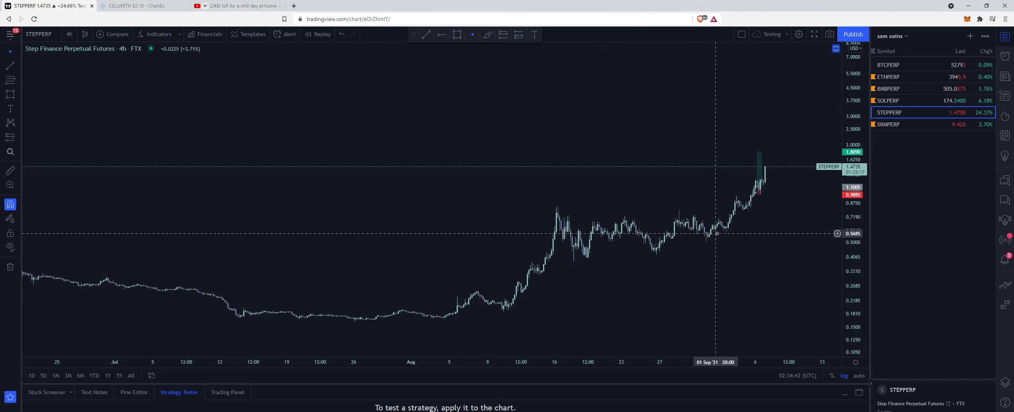
scroll(820, 309, up, 3)
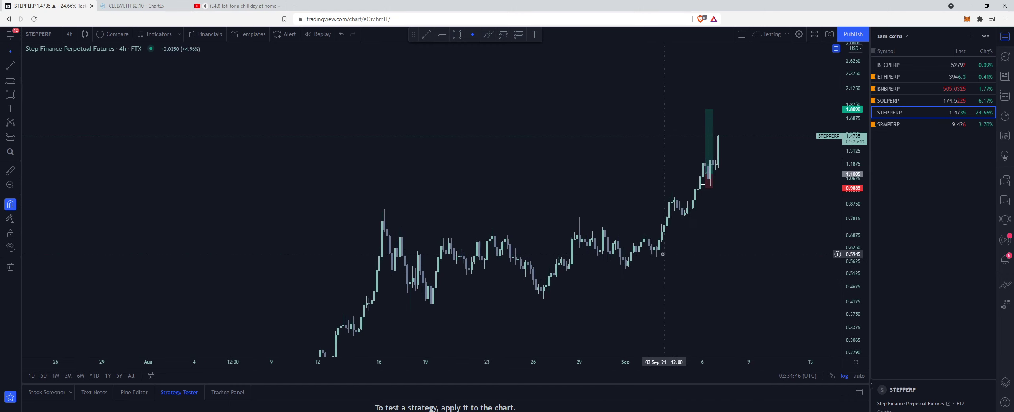
drag(754, 217, 737, 236)
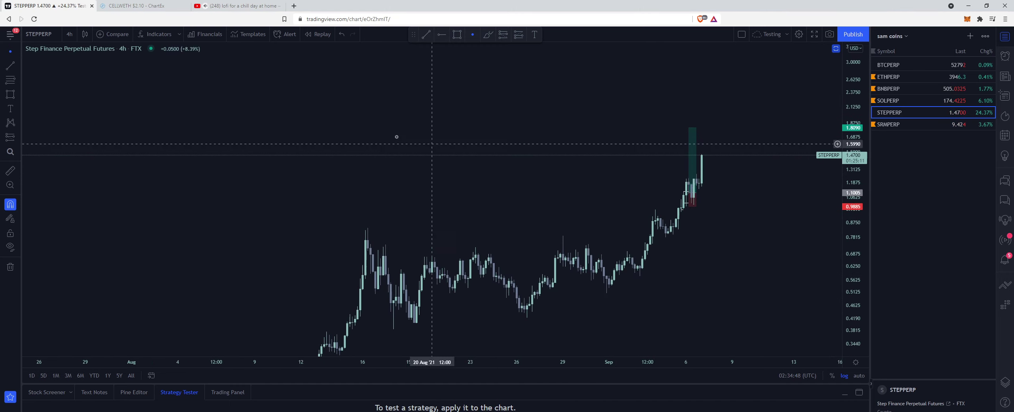
- Switch the STEPPERP chart to the 1-hour interval and inspect the price action around the long position
click(67, 34)
click(90, 217)
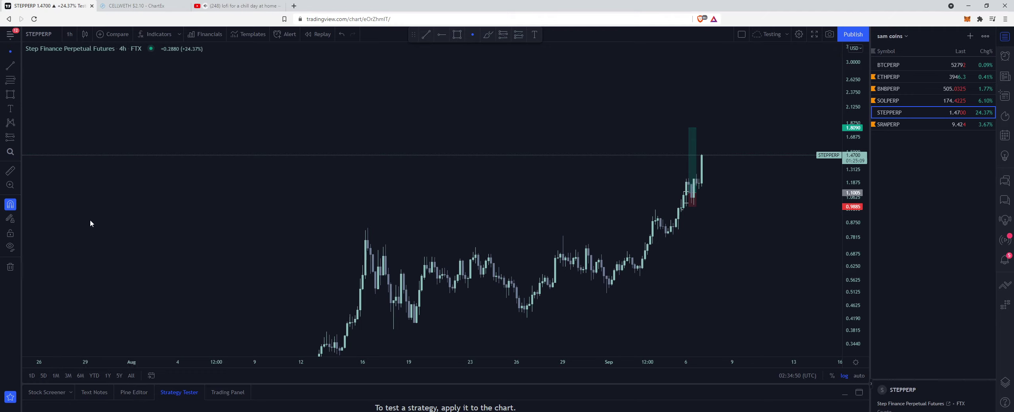
scroll(747, 249, up, 5)
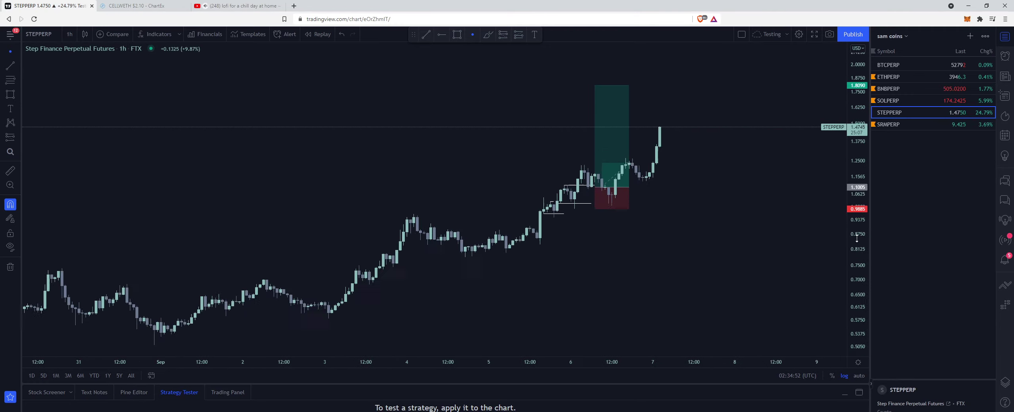
drag(857, 220, 857, 164)
drag(692, 200, 767, 193)
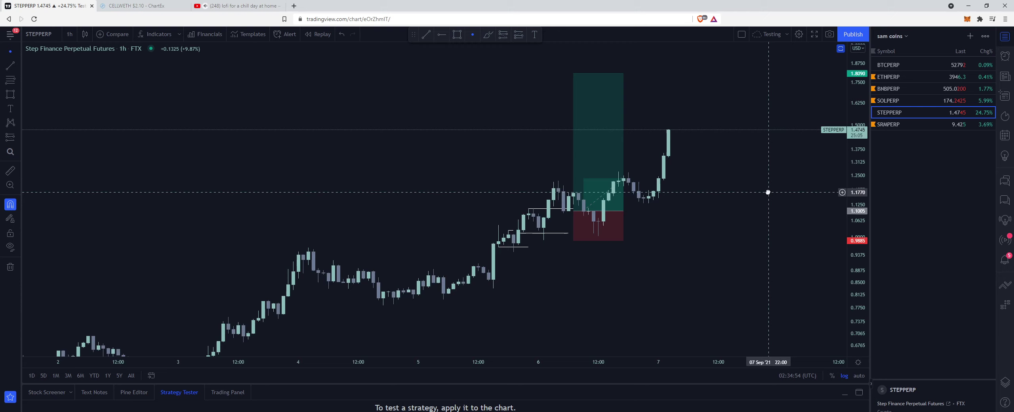
scroll(753, 198, up, 2)
- Switch the STEPPERP chart to the 15-minute interval, focused on the marked levels and the long position
click(68, 35)
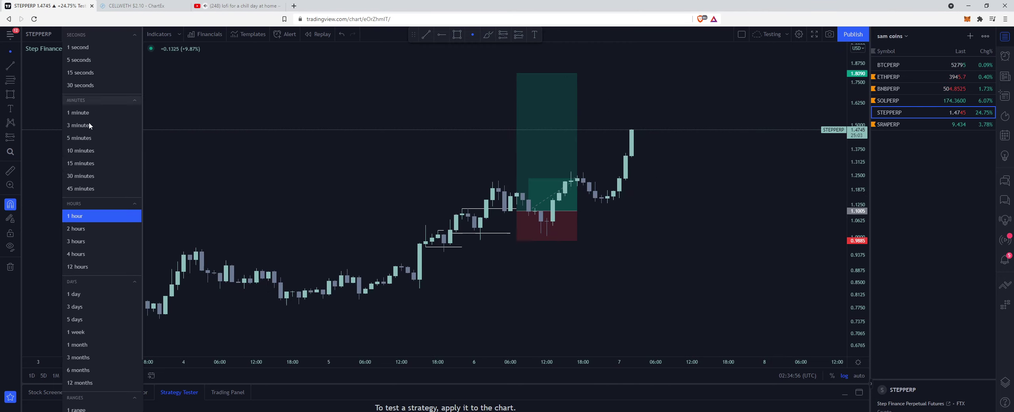
click(85, 162)
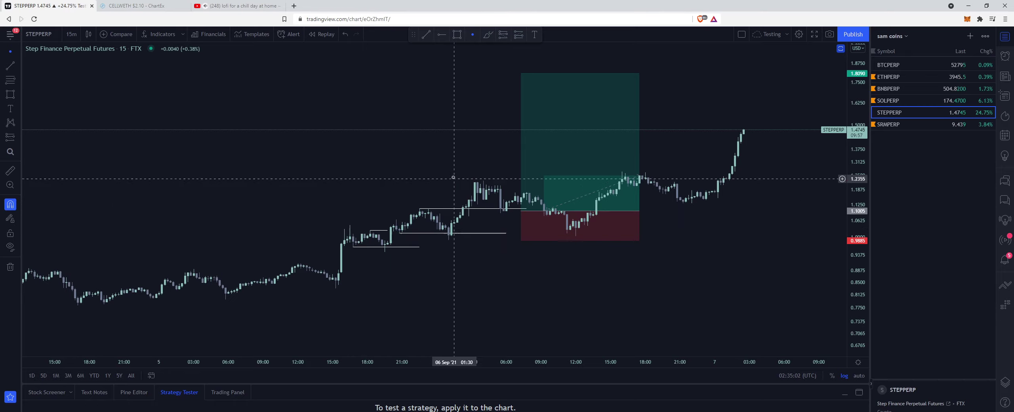
scroll(661, 246, up, 2)
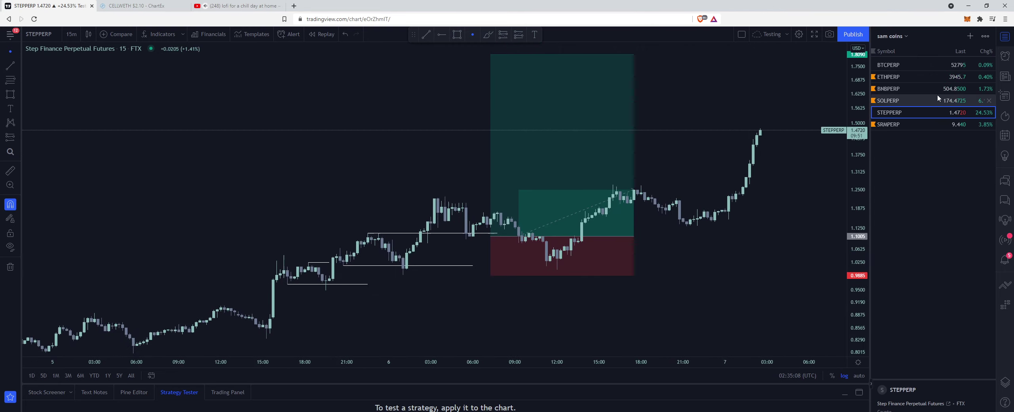
- Draw a rectangle from 6 September 01:00 to 17:30 around the long position's stop area, spanning about 0.9865 to 1.04
click(15, 96)
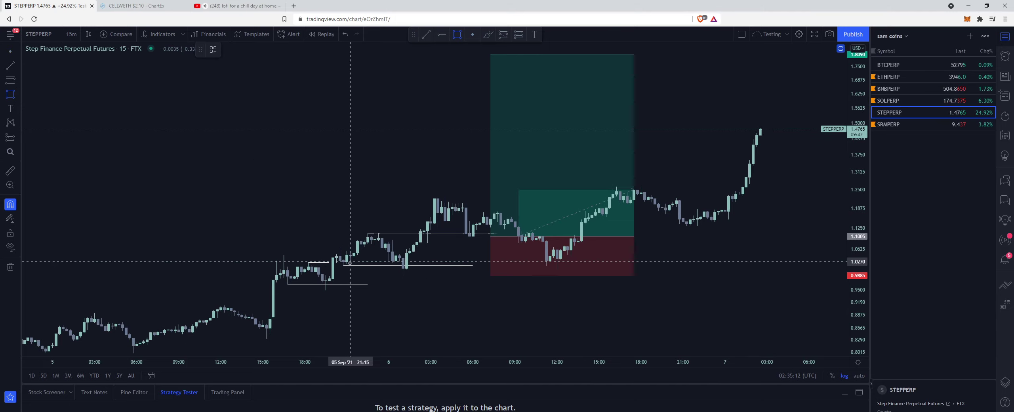
drag(403, 256, 633, 284)
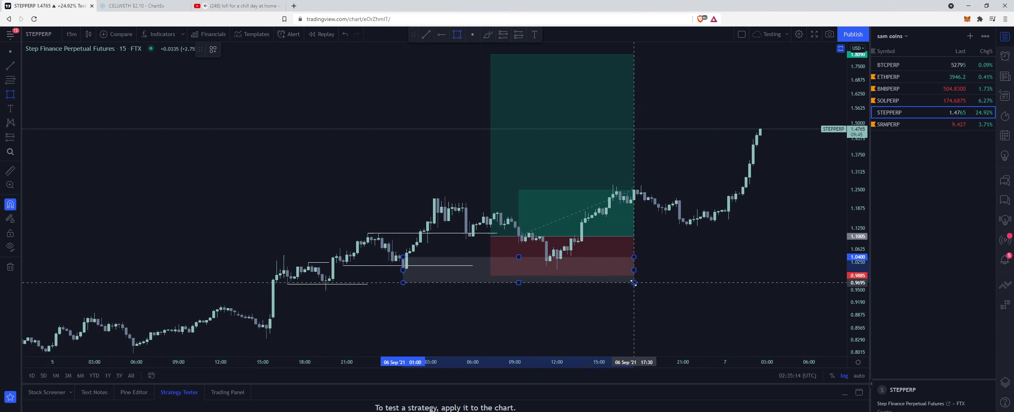
drag(400, 285, 403, 275)
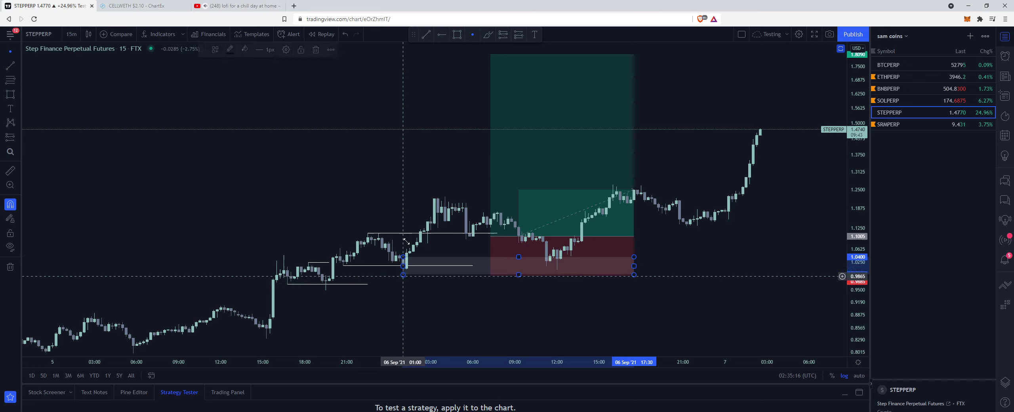
click(404, 209)
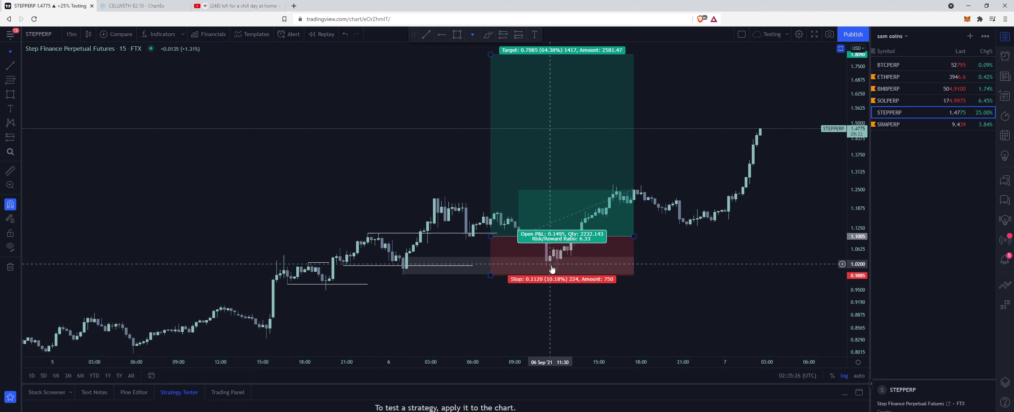
- Examine how STEPPERP price reacts inside the new rectangle and rallies away from it
drag(713, 249, 646, 274)
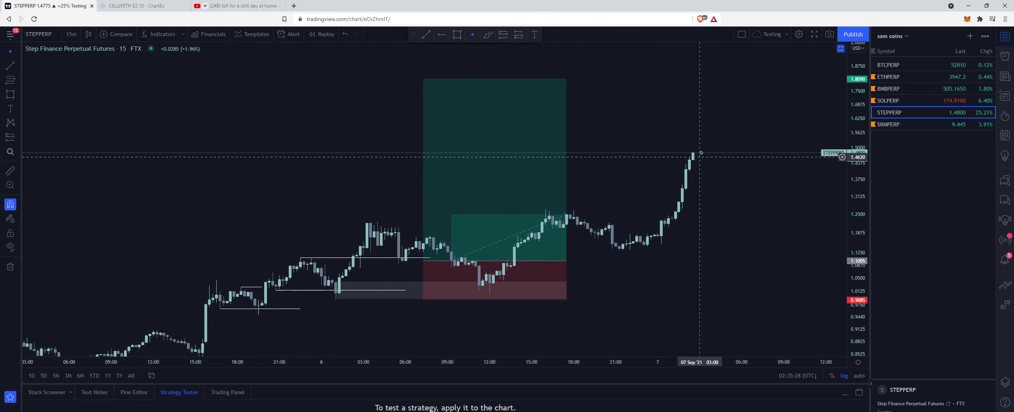
drag(615, 232, 672, 261)
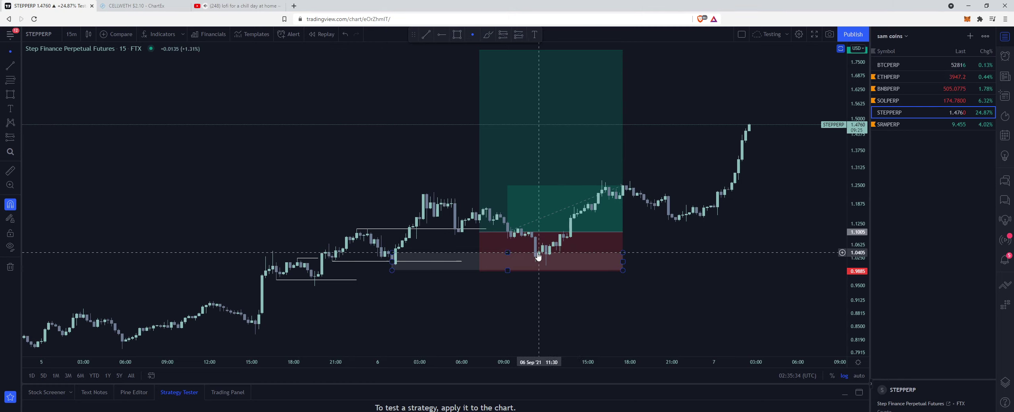
mouse_move(541, 268)
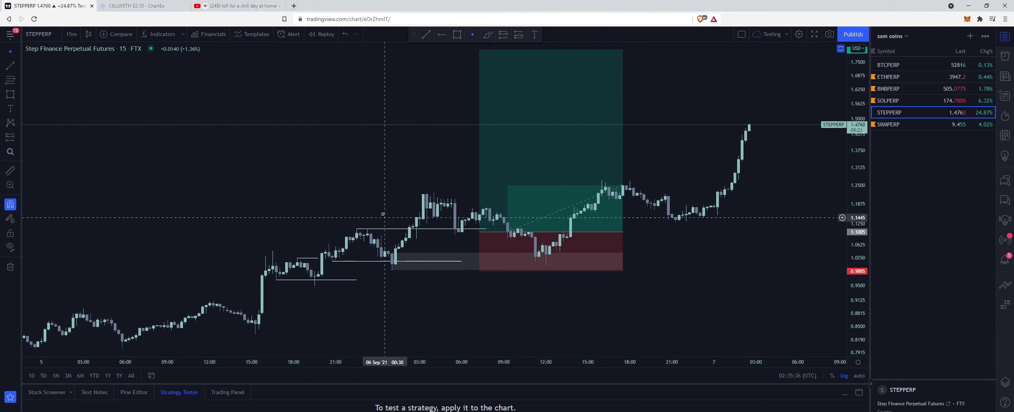
drag(772, 215, 746, 239)
scroll(537, 310, down, 4)
drag(740, 93, 633, 100)
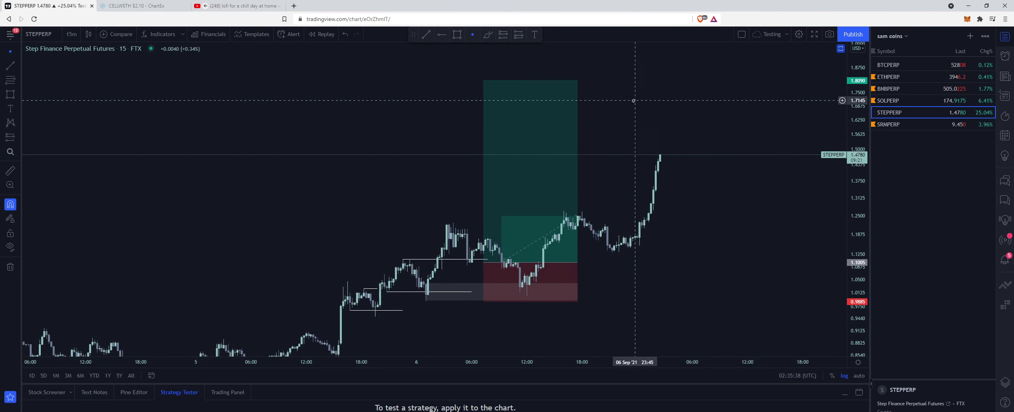
- Open the SRMPERP chart and inspect its 15-minute price action from late August to 7 September
click(900, 126)
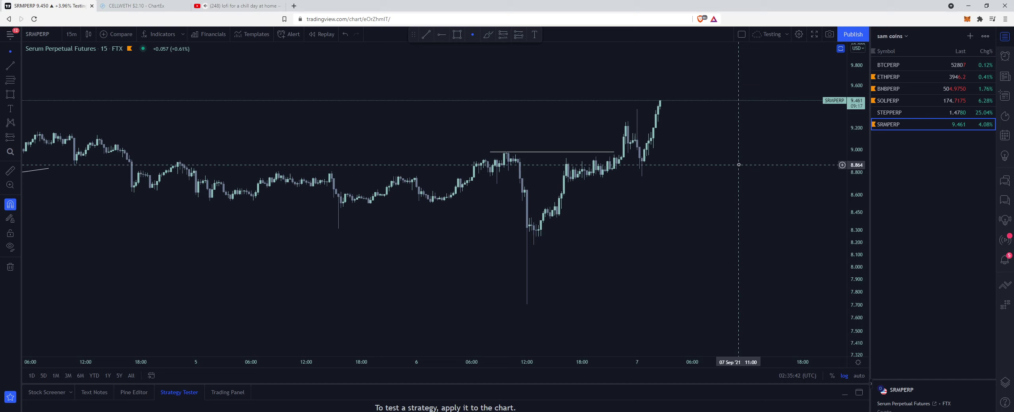
scroll(408, 159, down, 3)
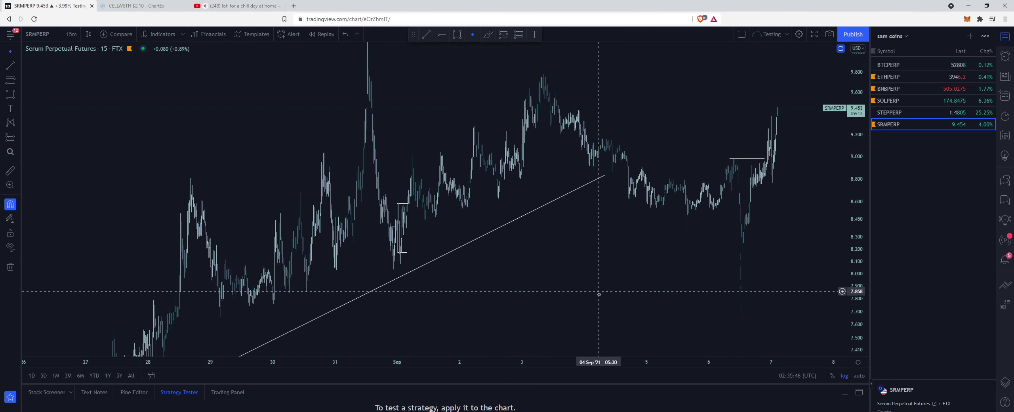
scroll(610, 253, up, 3)
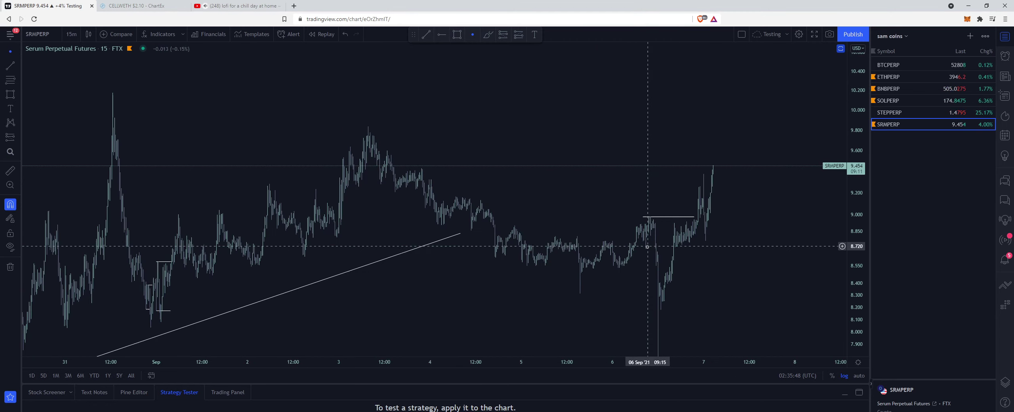
scroll(647, 246, up, 3)
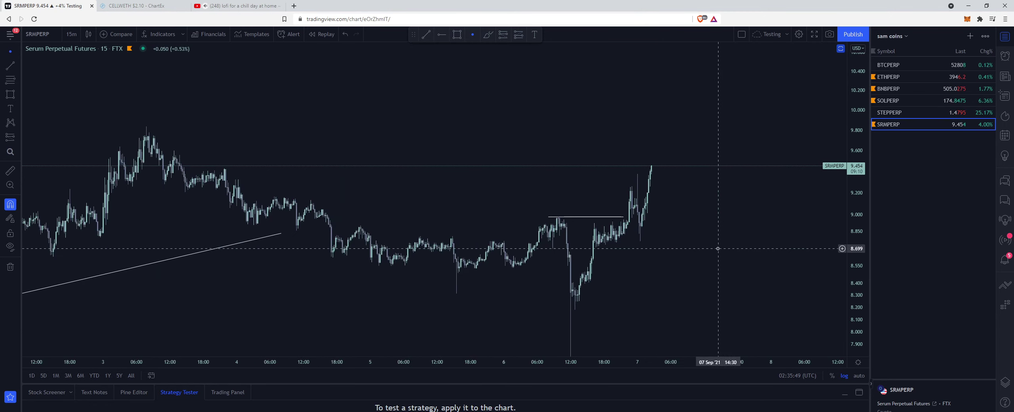
- Draw a horizontal line from the 5 September 15:30 wick low at 8.316 to about 17:00 on 6 September
click(10, 68)
click(446, 242)
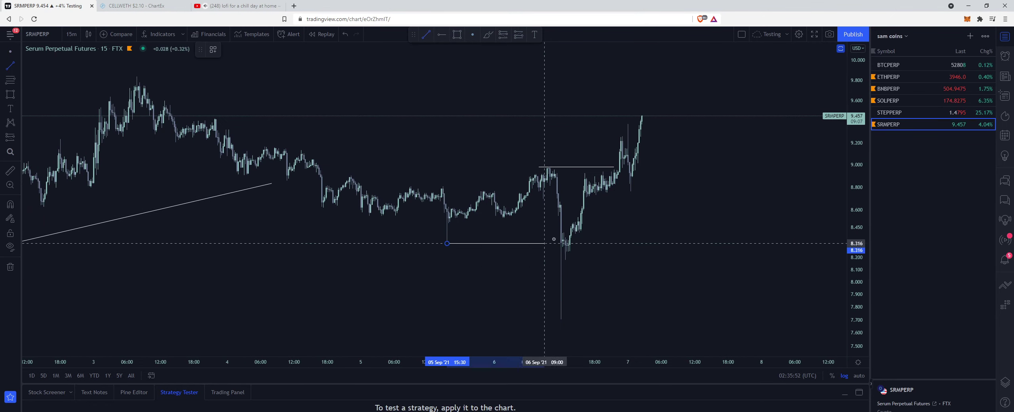
click(587, 243)
scroll(650, 206, up, 3)
drag(545, 175, 573, 191)
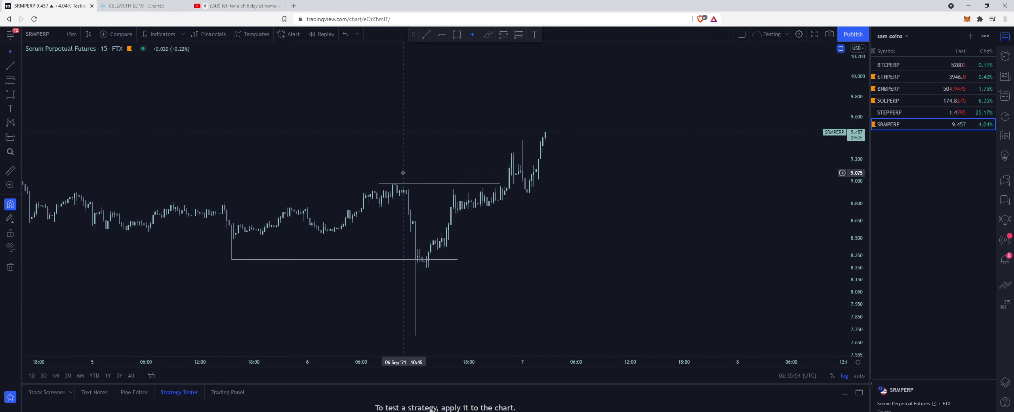
- Draw two short horizontal lines around 7 September, at about 8.97 and at the wick high near 9.38
click(10, 68)
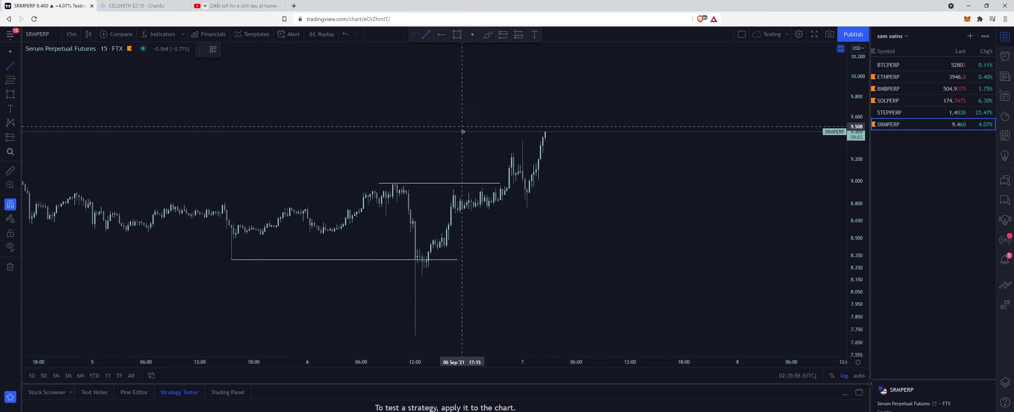
click(563, 191)
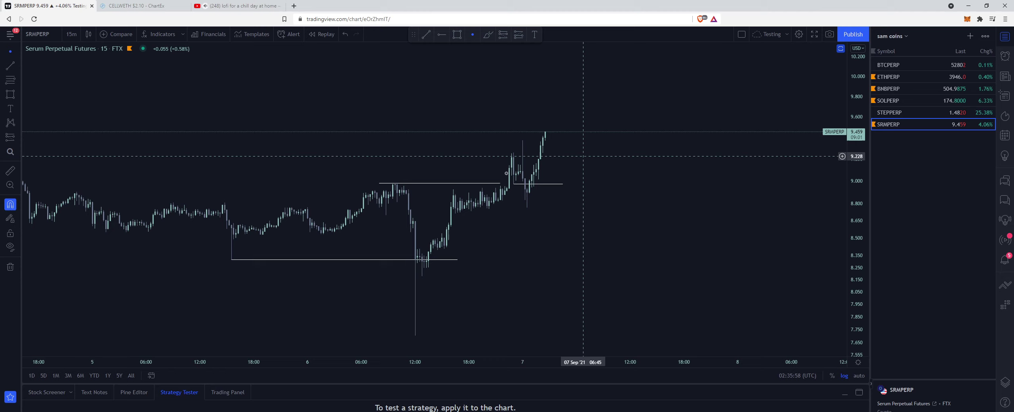
click(523, 140)
click(580, 140)
- Sketch a projected path ahead of price that dips below the 9.38 line and rises to about 9.6
drag(618, 96, 638, 131)
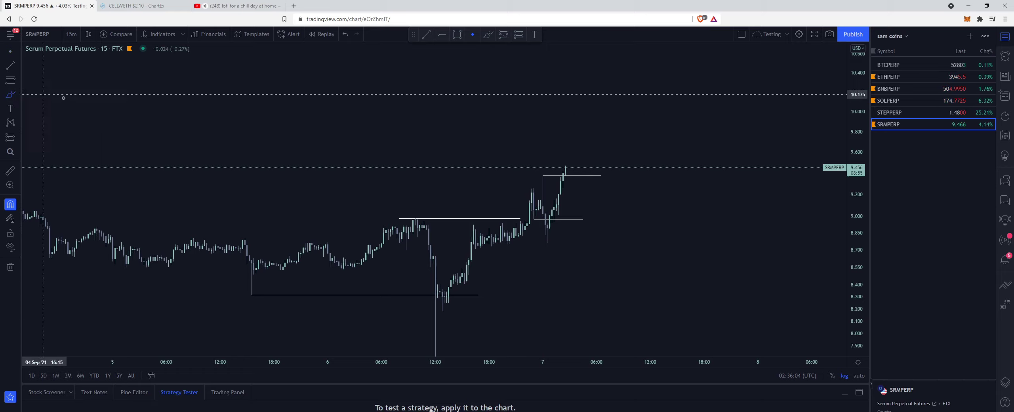
drag(573, 166, 592, 186)
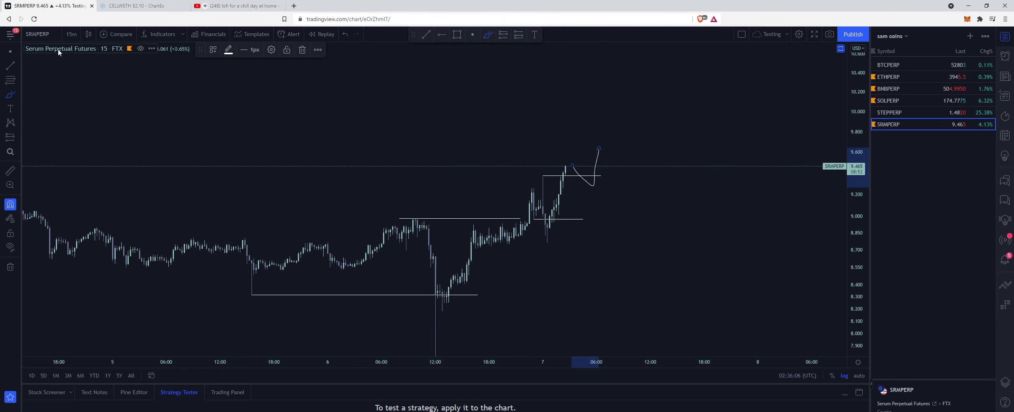
- Switch the SRMPERP chart to the 4-hour interval and examine price action since April against the line at the May high
click(70, 35)
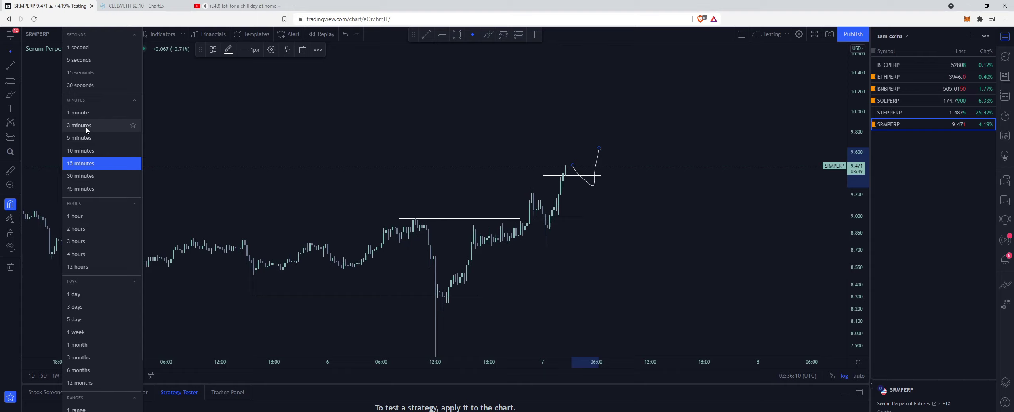
click(92, 254)
scroll(828, 125, down, 5)
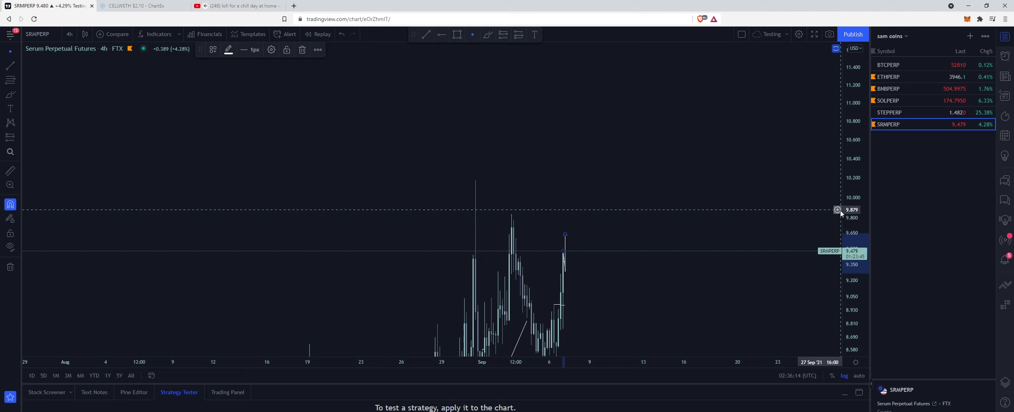
scroll(611, 276, down, 5)
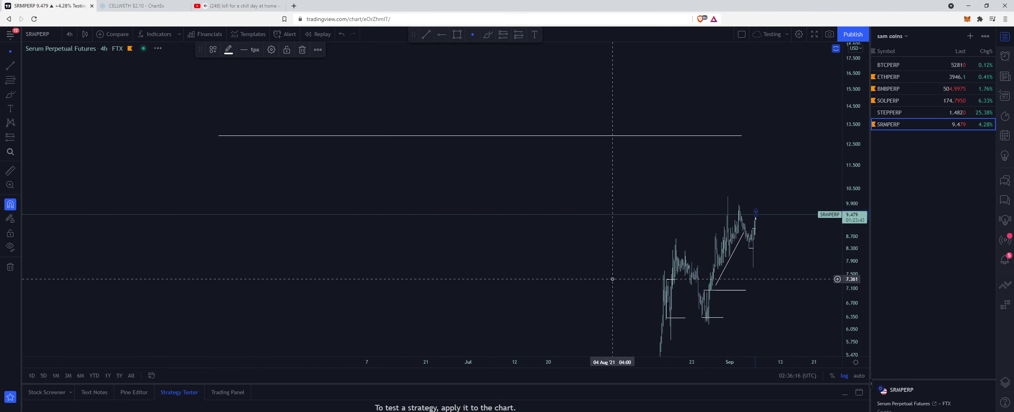
drag(846, 172, 852, 225)
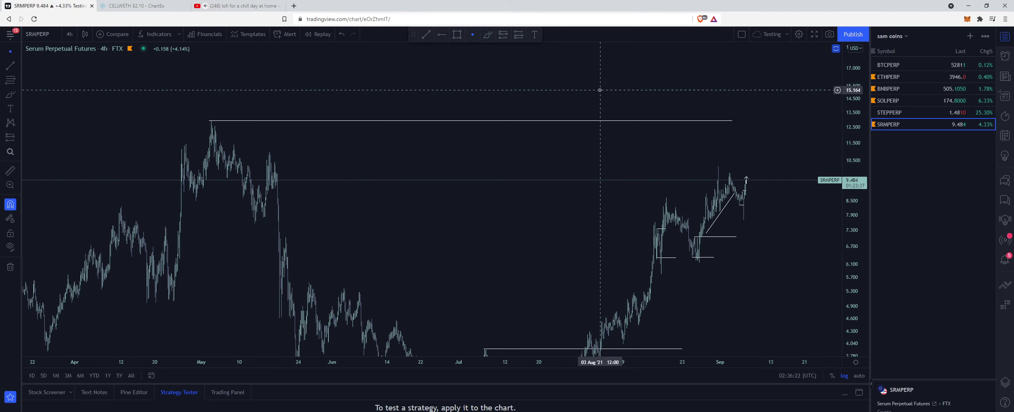
scroll(600, 90, up, 3)
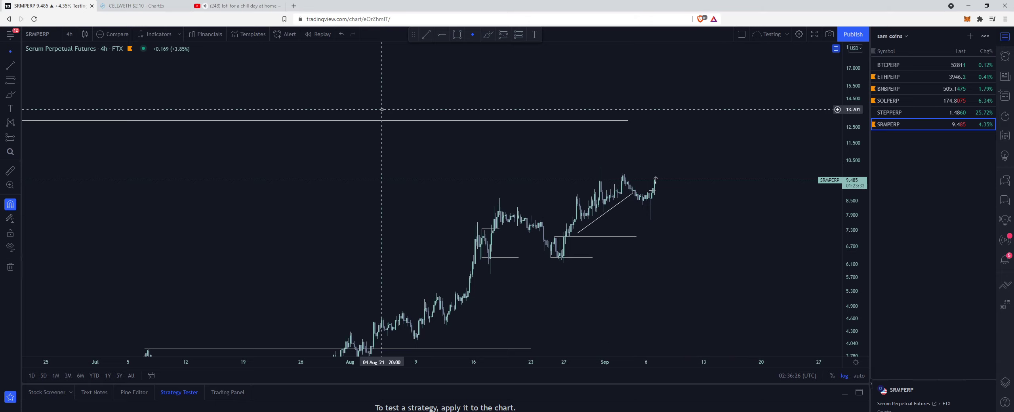
- Switch to the ChartEx CELL/WETH chart and inspect its 6-hour price action from March to September
click(149, 3)
scroll(641, 201, up, 5)
drag(601, 191, 634, 160)
drag(976, 328, 916, 165)
drag(750, 243, 738, 308)
drag(670, 286, 603, 269)
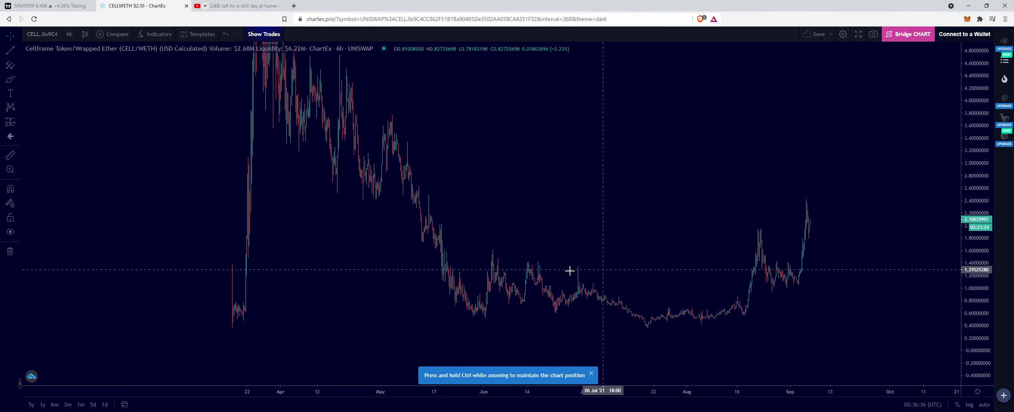
- Draw a horizontal line at about 0.49 beneath the 1 June low, reaching to about 20 July
drag(496, 307, 400, 305)
click(10, 49)
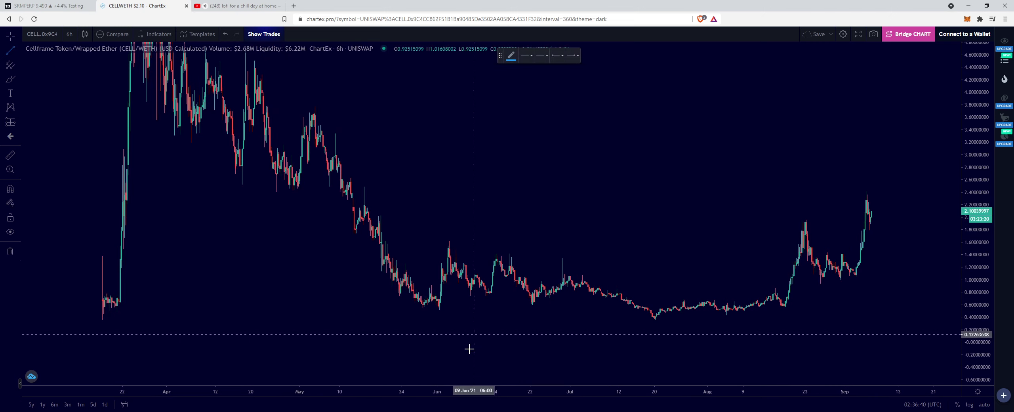
click(440, 312)
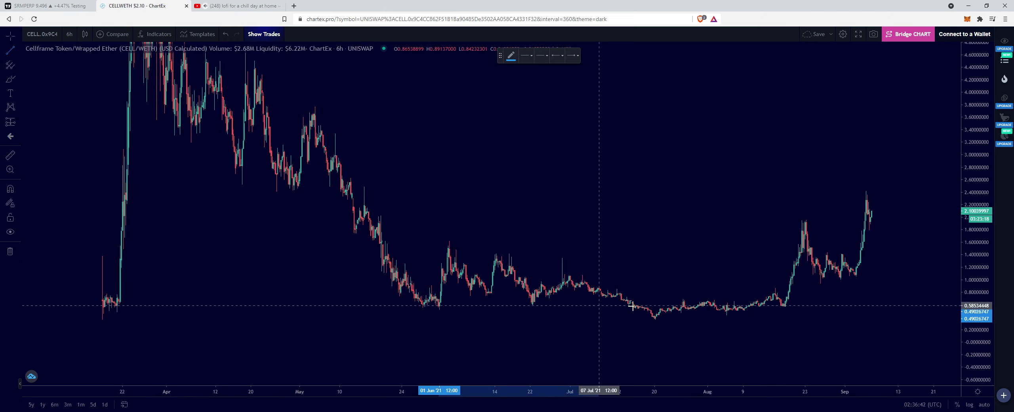
click(652, 312)
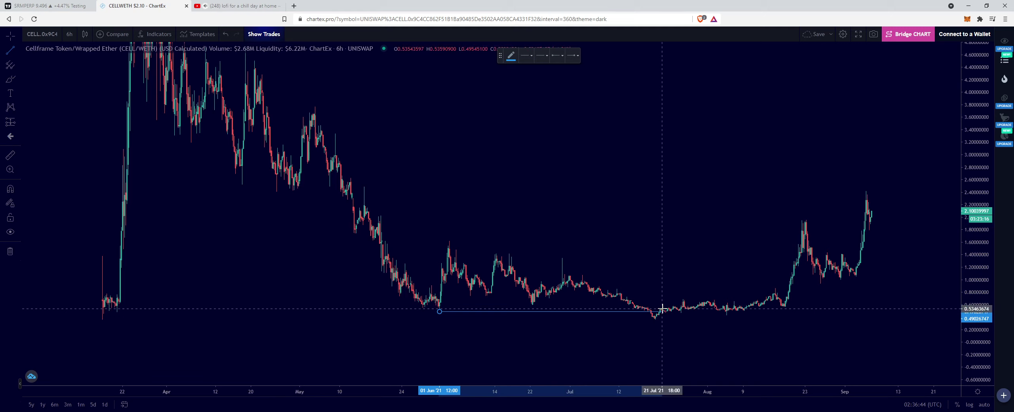
- Draw a horizontal line at about 1.38 from the 29 June wick high to 11 July
scroll(631, 297, up, 2)
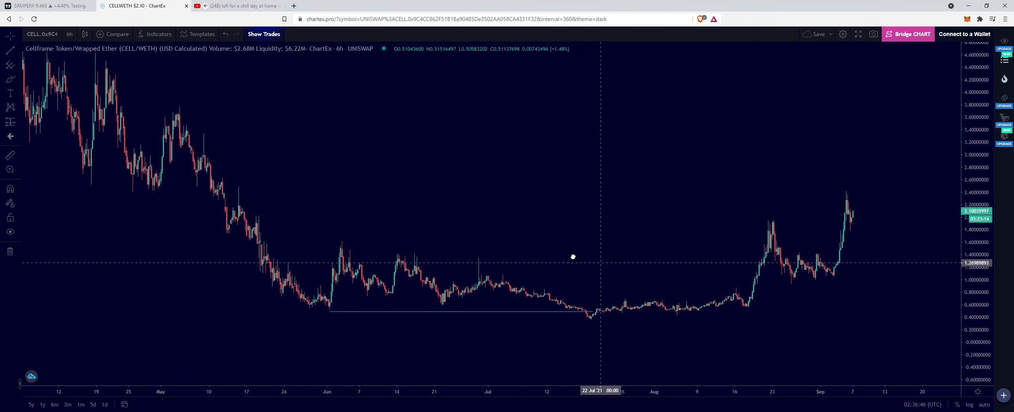
drag(573, 255, 521, 248)
click(11, 50)
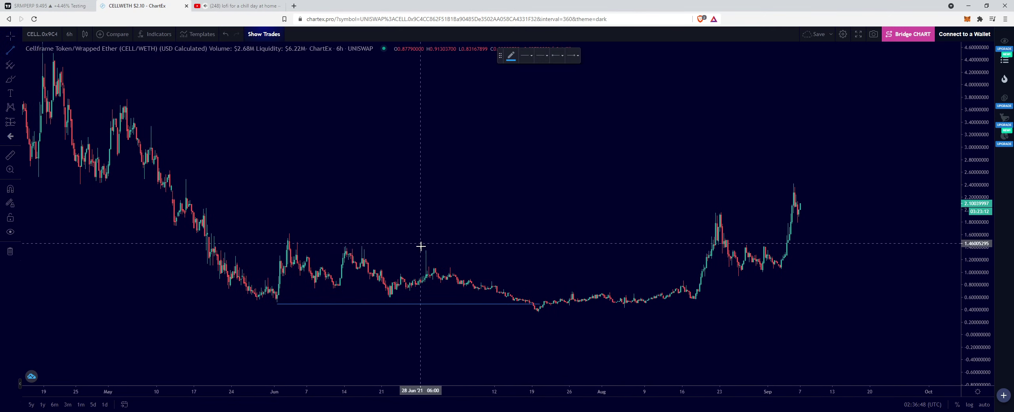
click(425, 247)
click(489, 248)
- Switch to the YouTube lofi video, skip back to an earlier point and return to the CELL/WETH chart
click(232, 5)
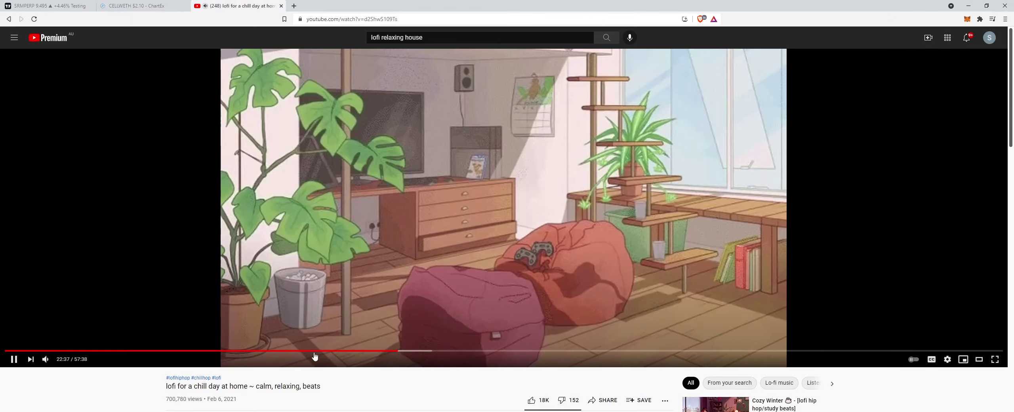
click(343, 351)
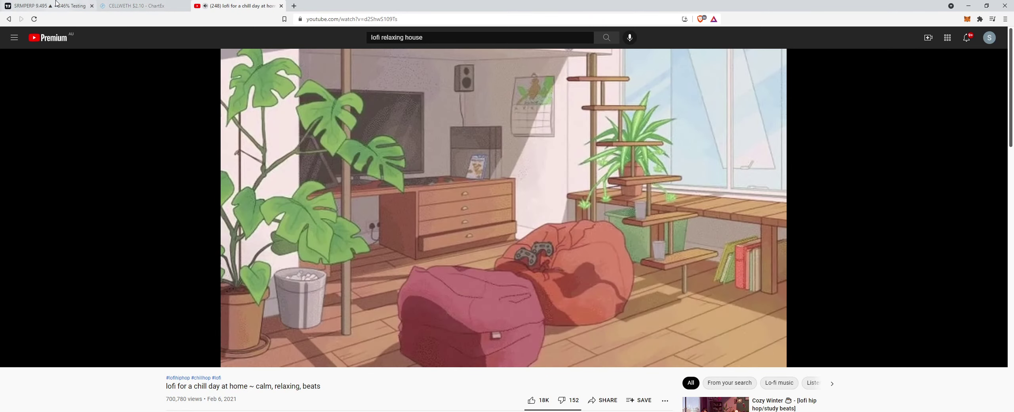
key(ctrl+shift+Tab)
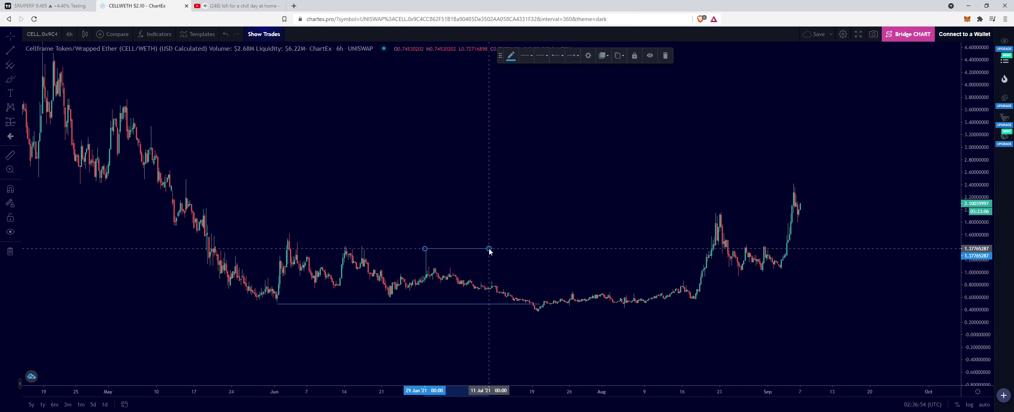
- Extend the line at the 29 June wick high to about 1 August
drag(489, 248, 601, 248)
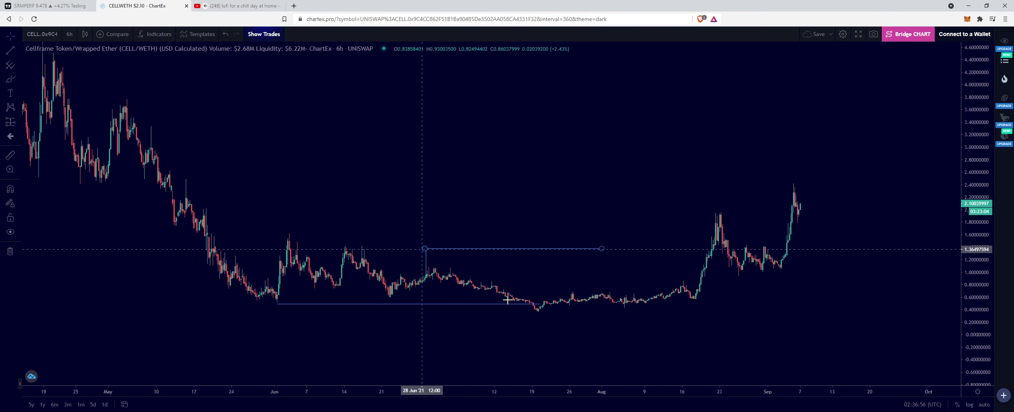
- Mark the late-August consolidation with short horizontal lines at about 1.08 and 1.38
drag(693, 254, 634, 260)
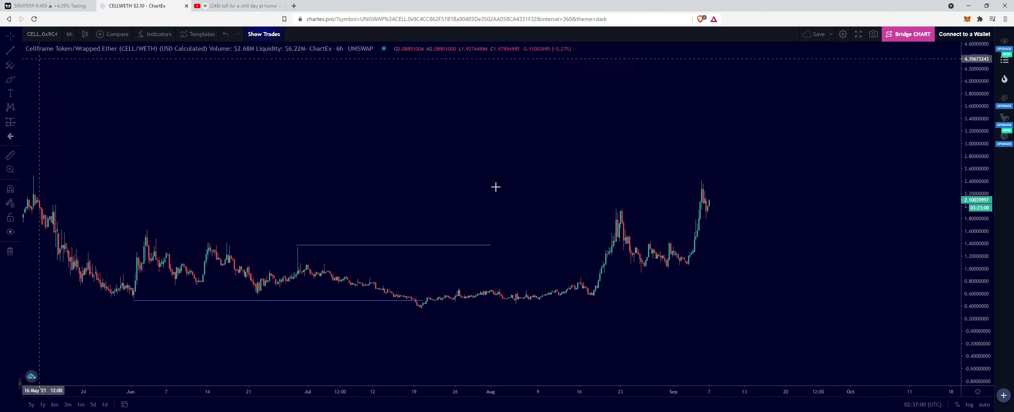
key(alt+t)
click(650, 264)
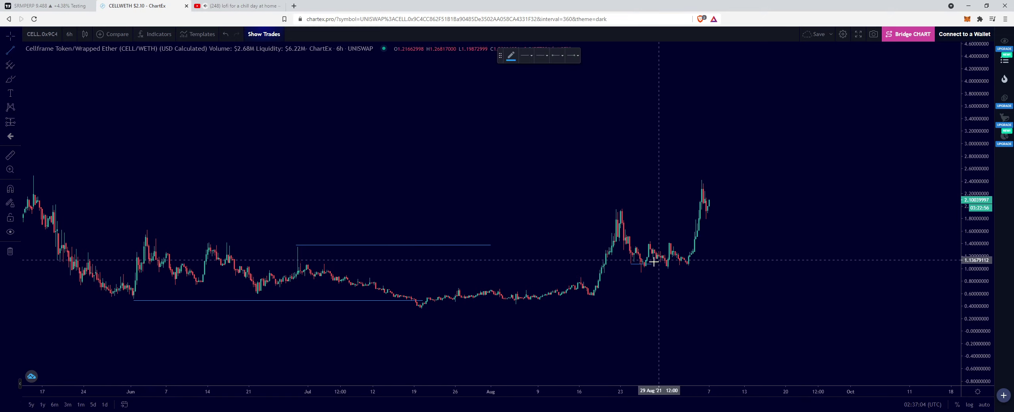
click(636, 247)
click(660, 246)
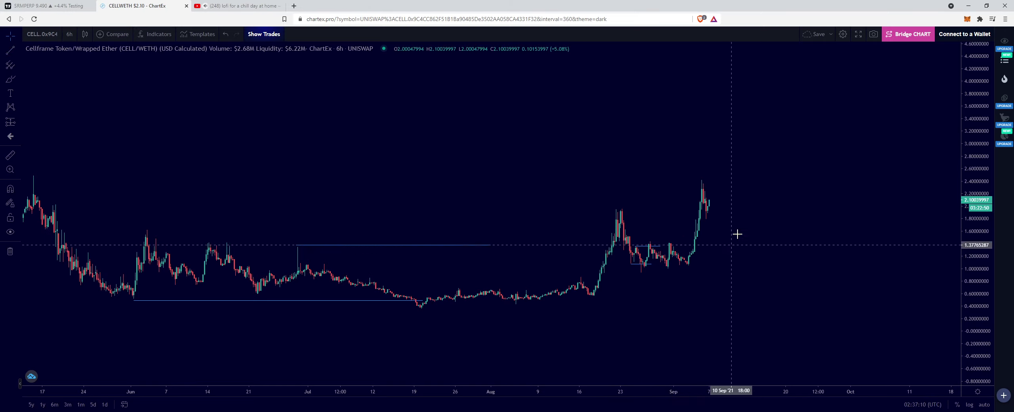
- Place a Price Range measurement beside the latest candles, from about 2.28 down to about 1.41
drag(971, 227, 970, 262)
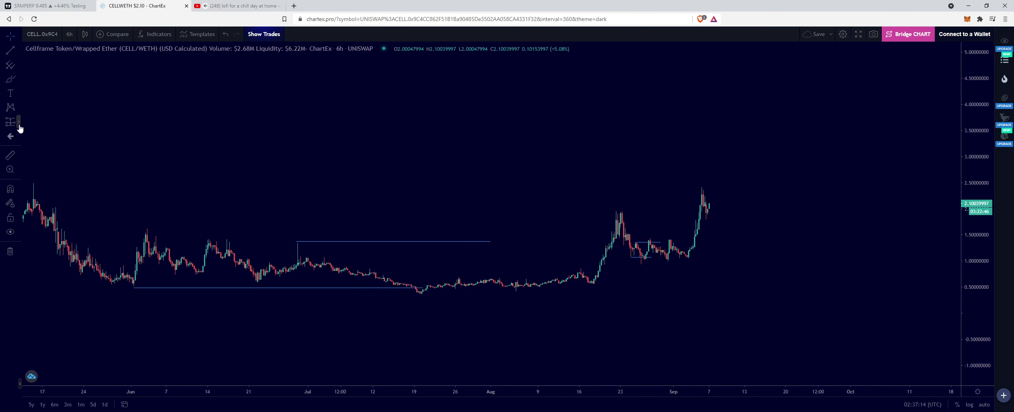
click(19, 126)
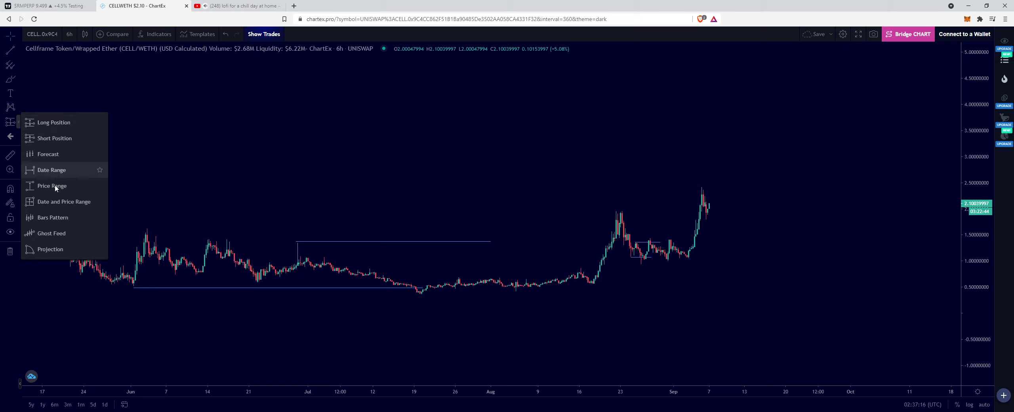
click(71, 170)
click(714, 194)
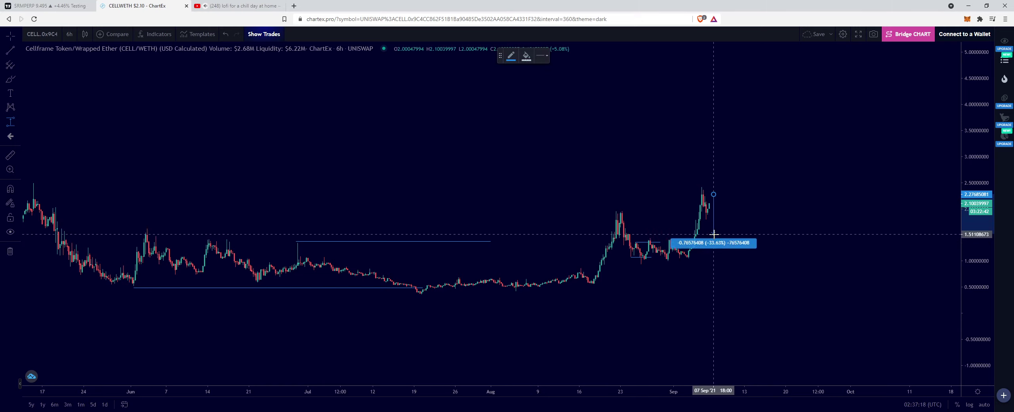
click(713, 238)
click(714, 212)
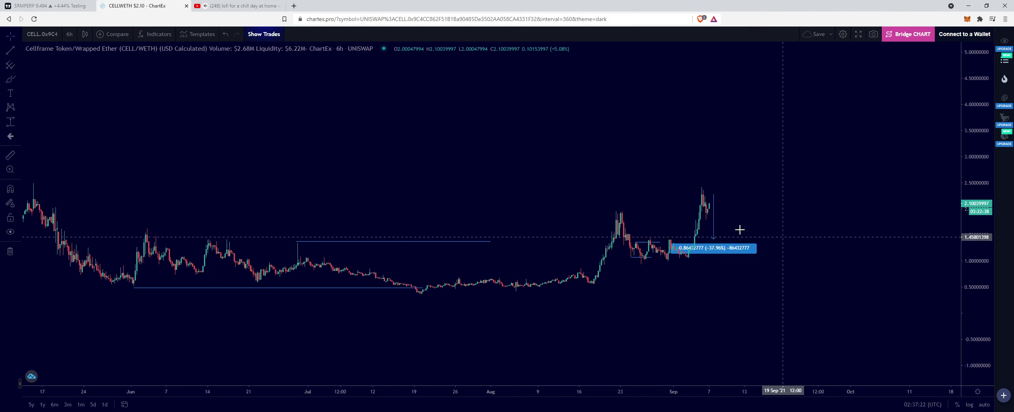
- Examine the full CELL/WETH price history from the March peak through the summer range to the September rally
scroll(787, 212, down, 2)
drag(789, 182, 789, 230)
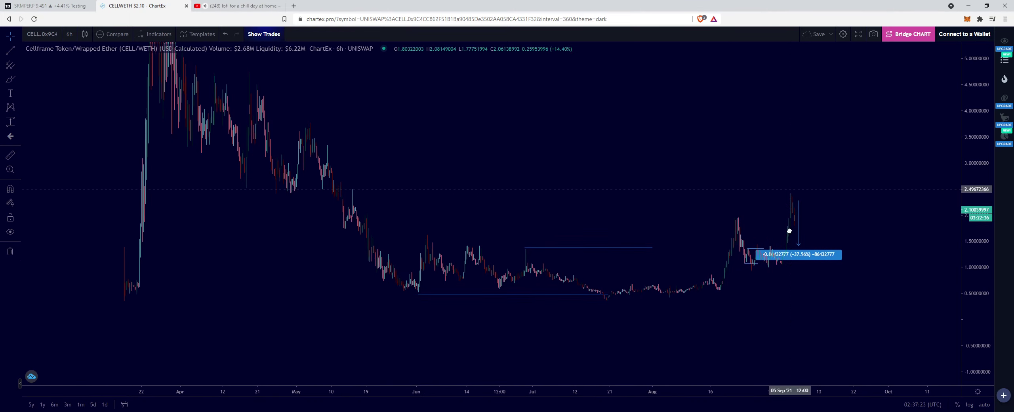
drag(989, 121, 947, 270)
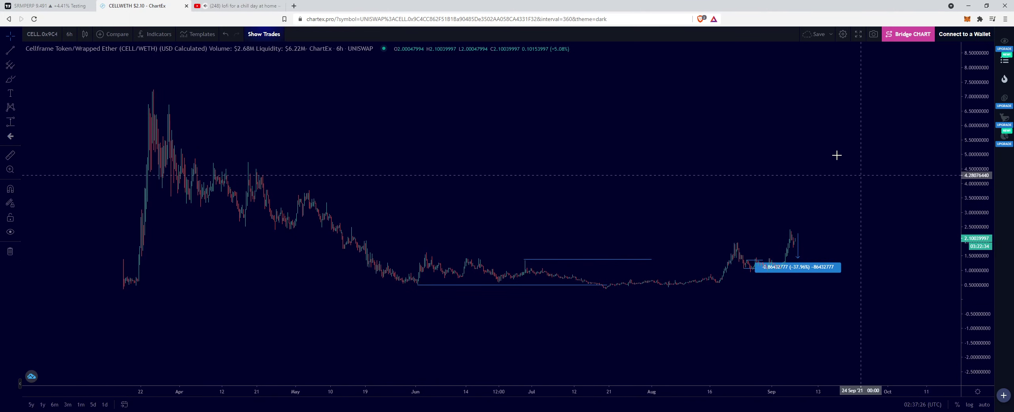
drag(834, 161, 837, 194)
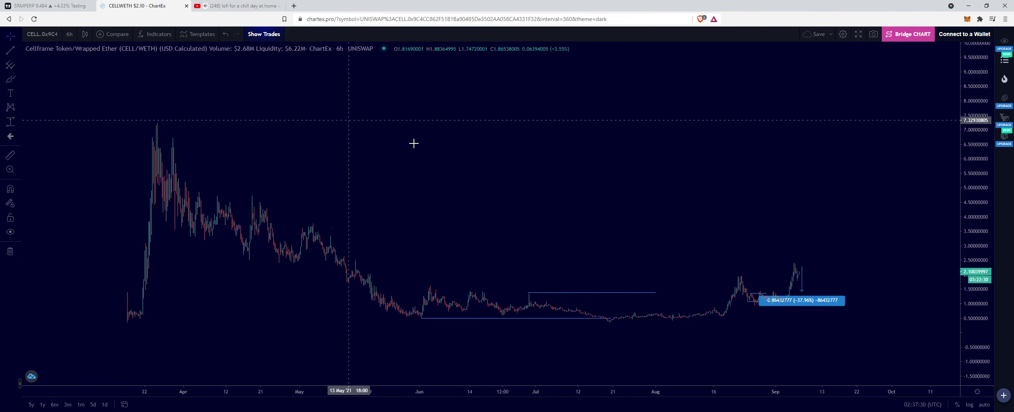
drag(482, 163, 465, 151)
scroll(475, 164, up, 1)
scroll(463, 160, left, 2)
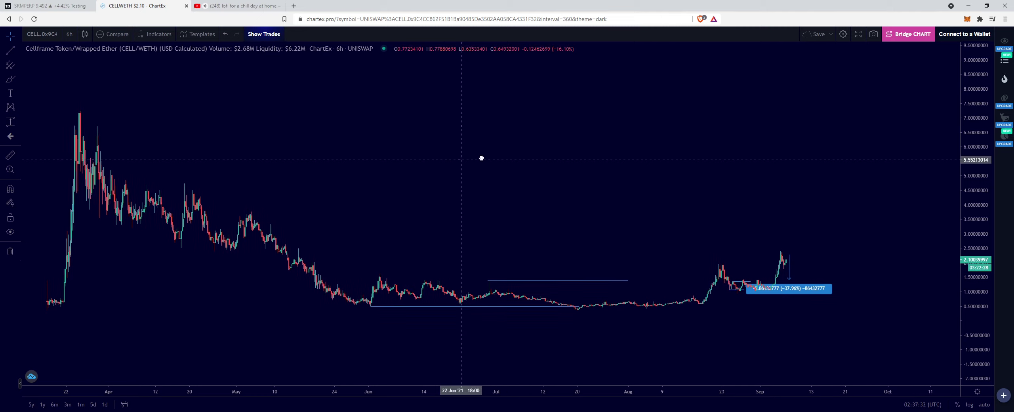